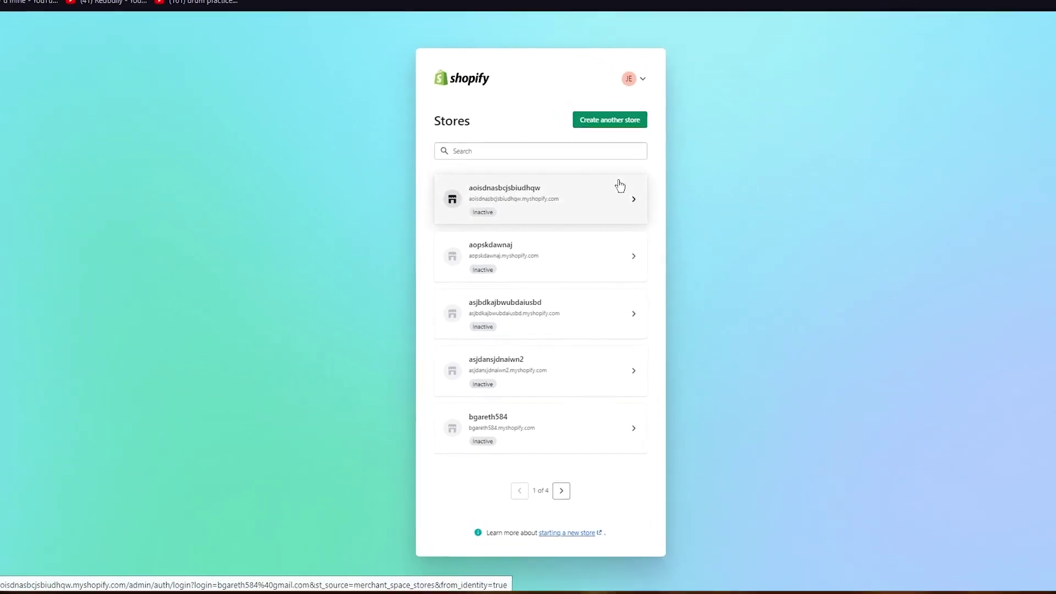
# Create another store located in Pakistan under the first listed account
pyautogui.click(599, 108)
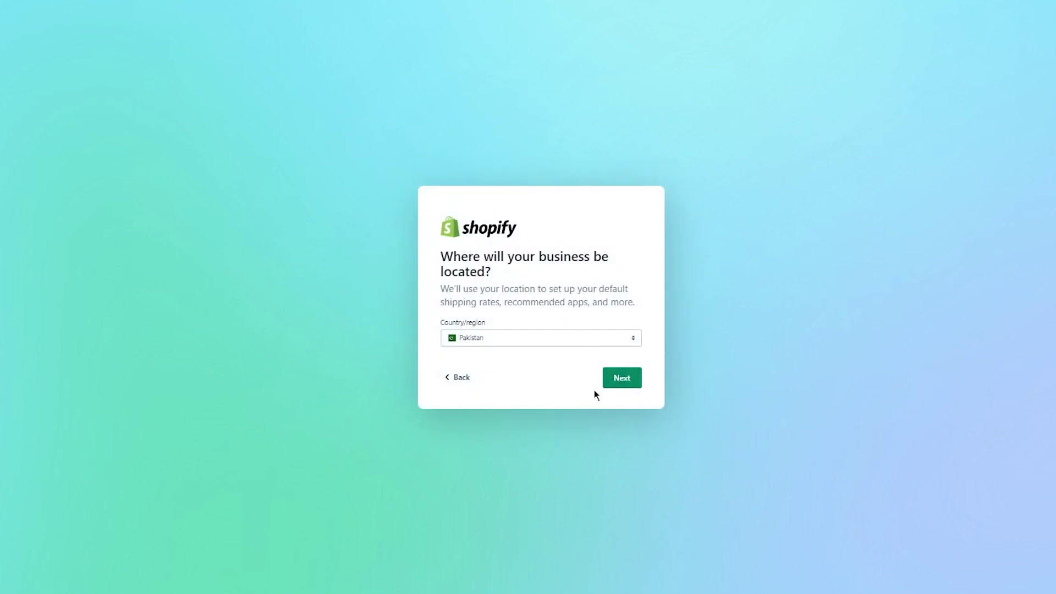
pyautogui.click(615, 379)
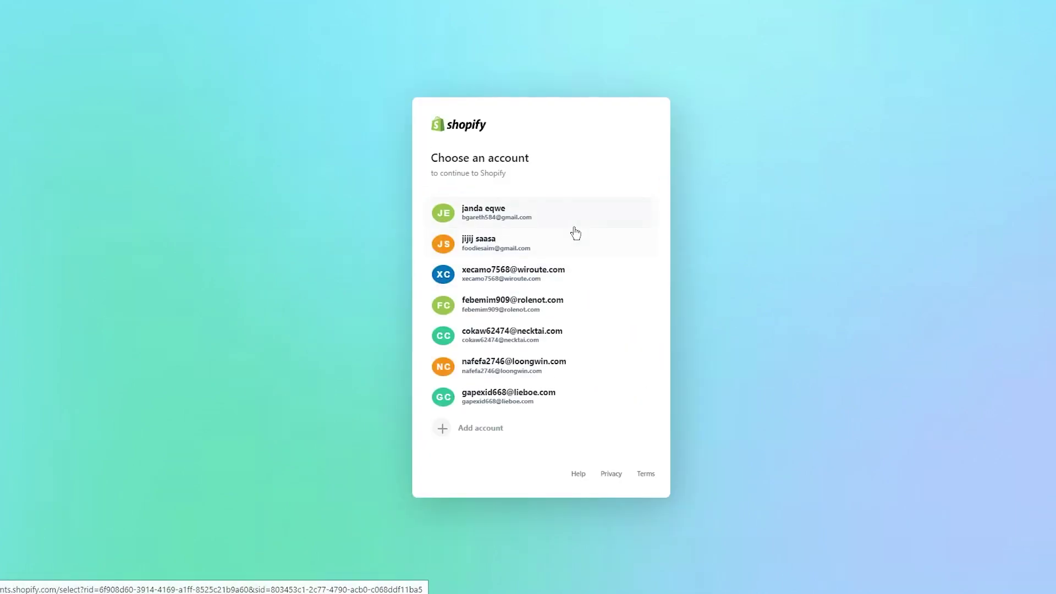
pyautogui.click(576, 231)
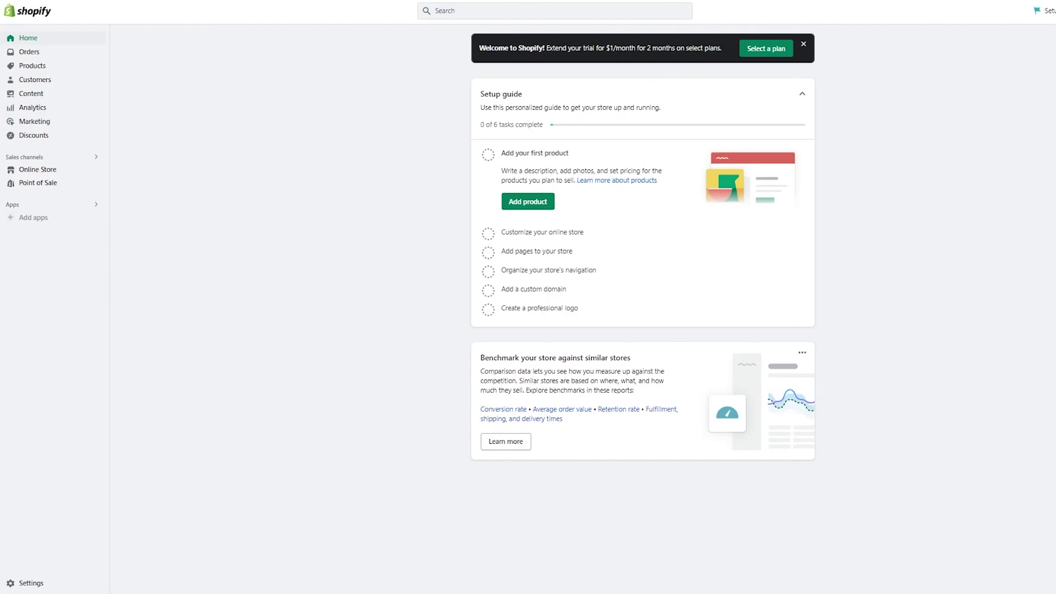
# Go to the empty Products page and bring up the Picked for you app recommendations
pyautogui.click(57, 66)
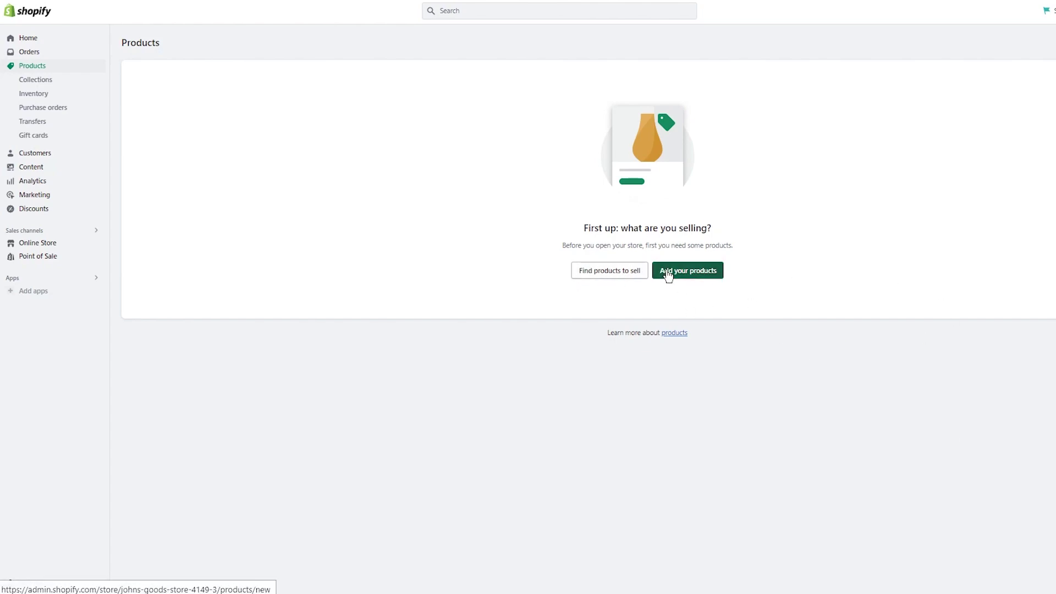
pyautogui.click(514, 13)
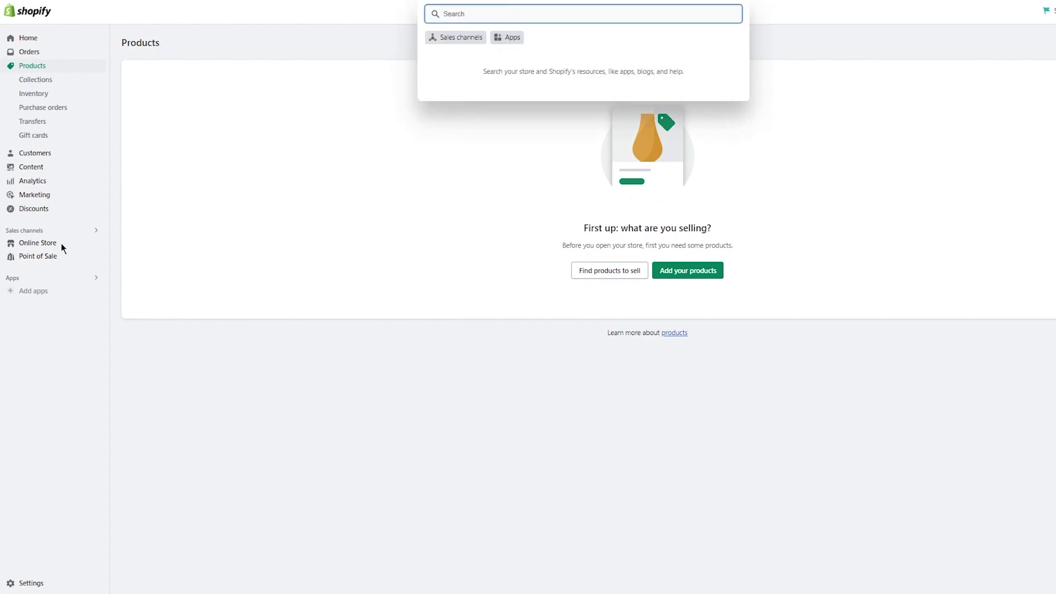
pyautogui.click(8, 286)
pyautogui.click(19, 289)
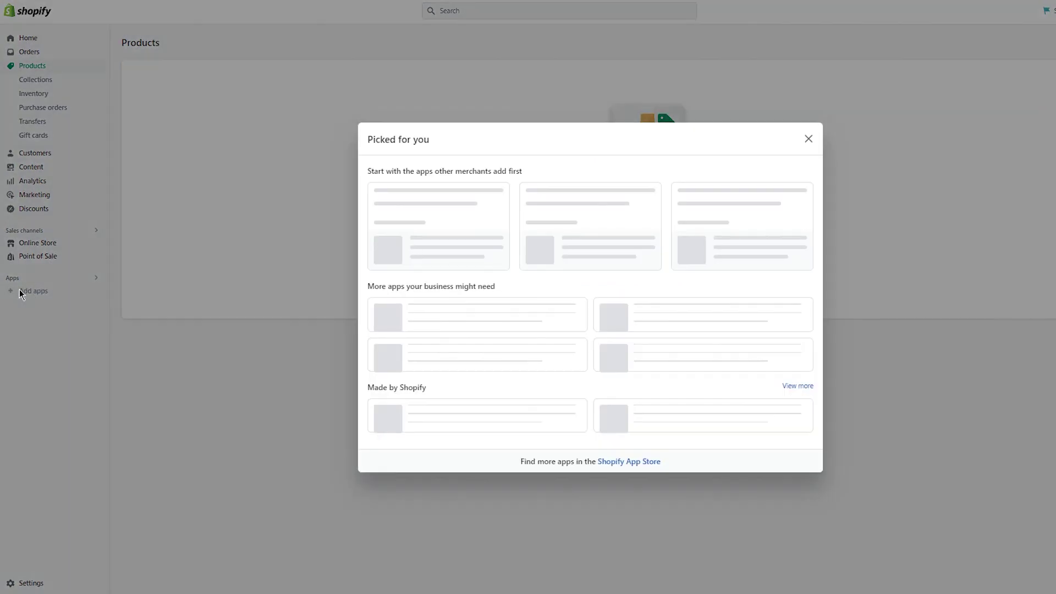
# Search the Shopify App Store for 'g-variants' and browse the 87 results
pyautogui.click(633, 474)
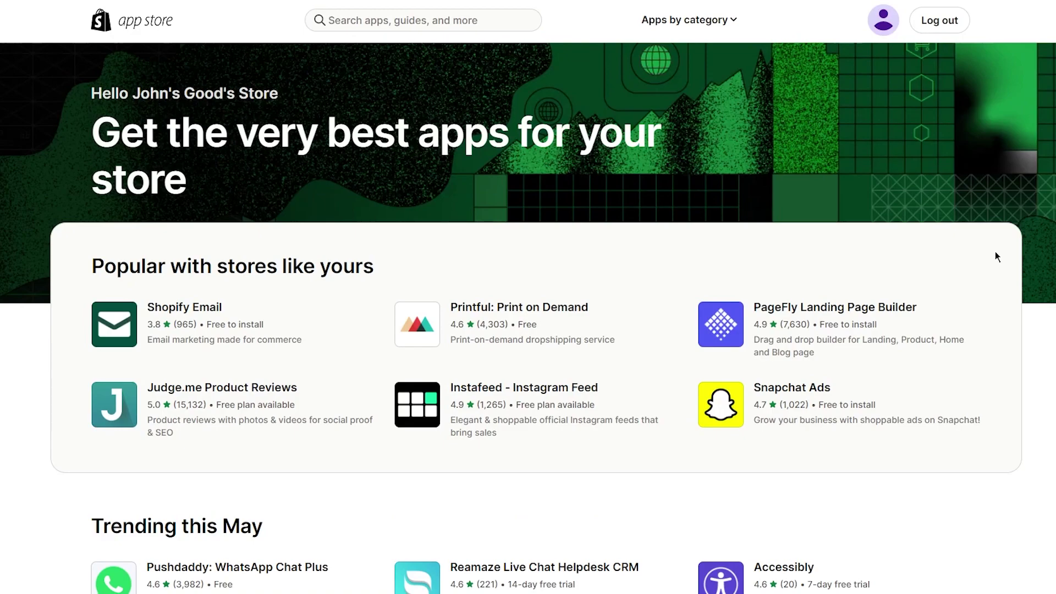
pyautogui.click(428, 24)
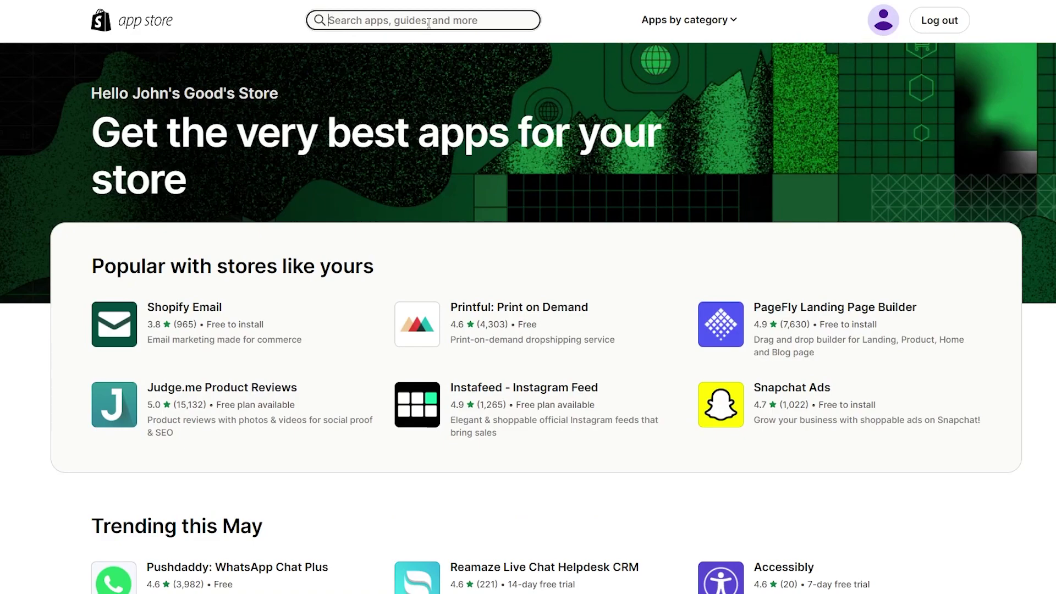
pyautogui.write('G-v')
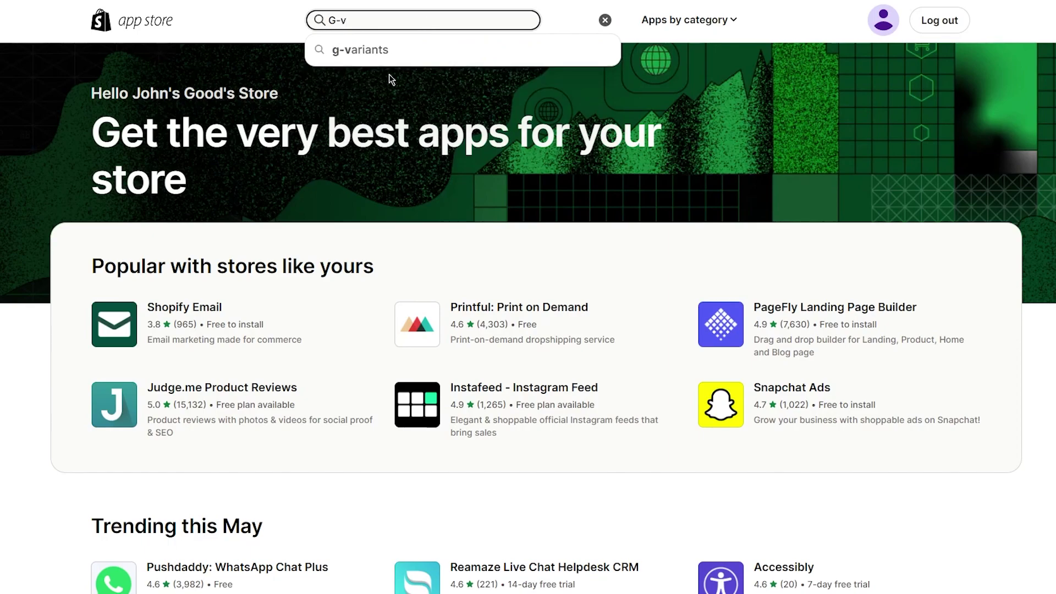
pyautogui.click(389, 76)
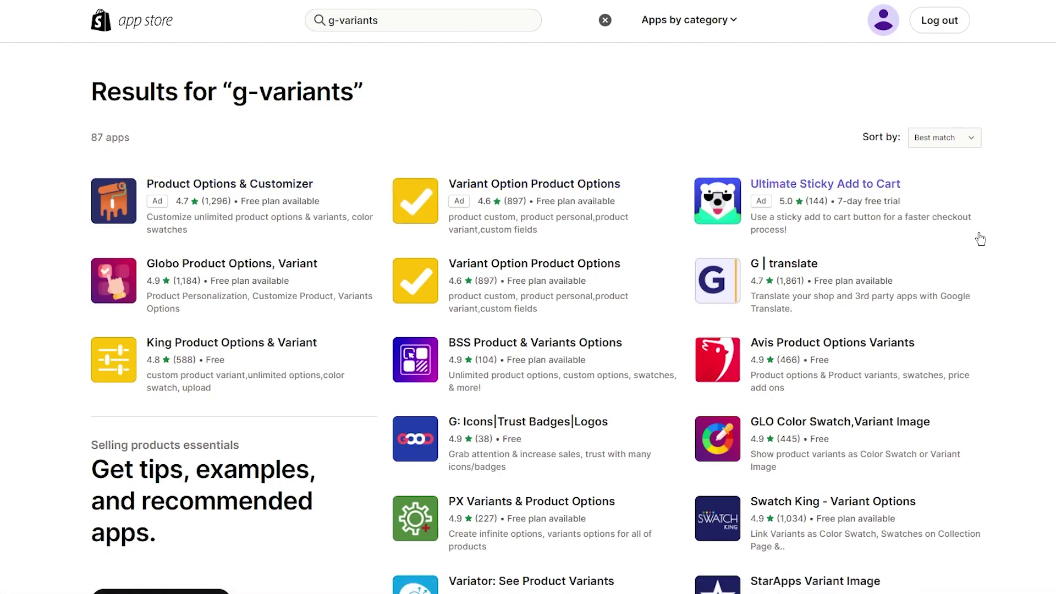
pyautogui.scroll(-5, 1044, 283)
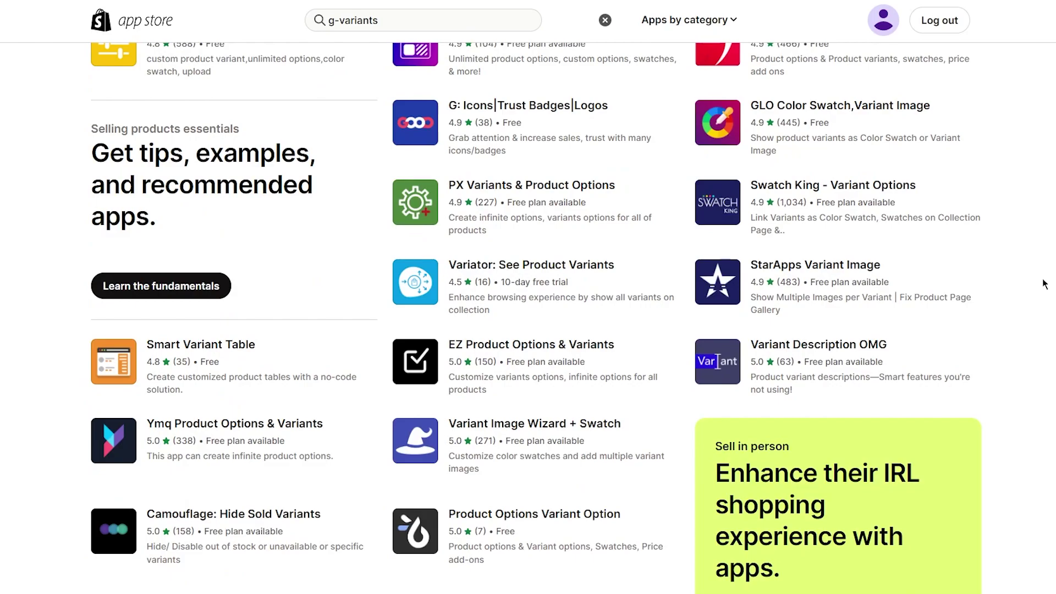
pyautogui.scroll(5, 1044, 284)
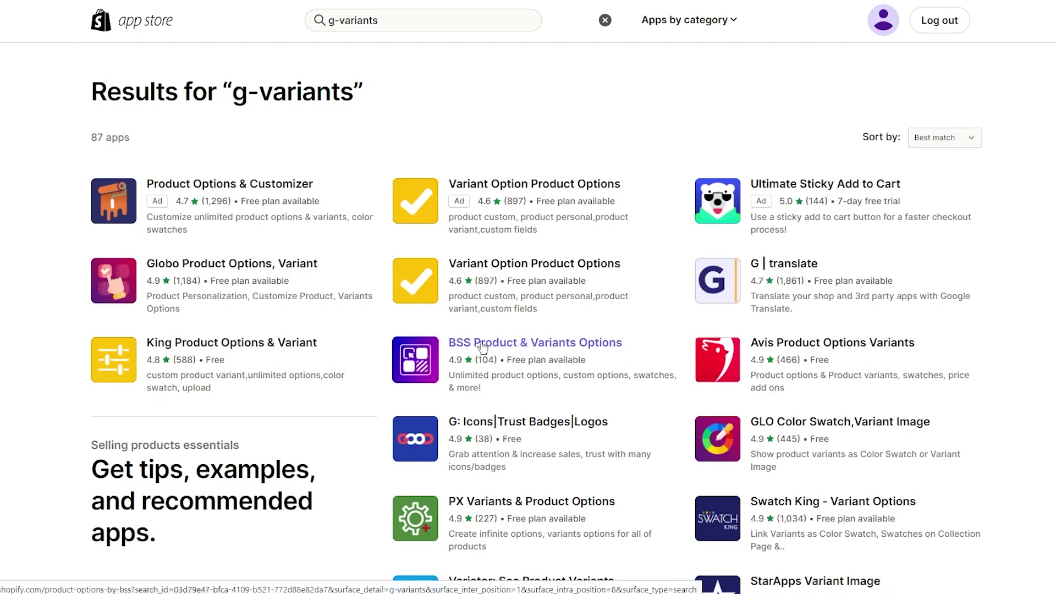
# Add and install BSS Product & Variants Options from its App Store listing
pyautogui.click(578, 350)
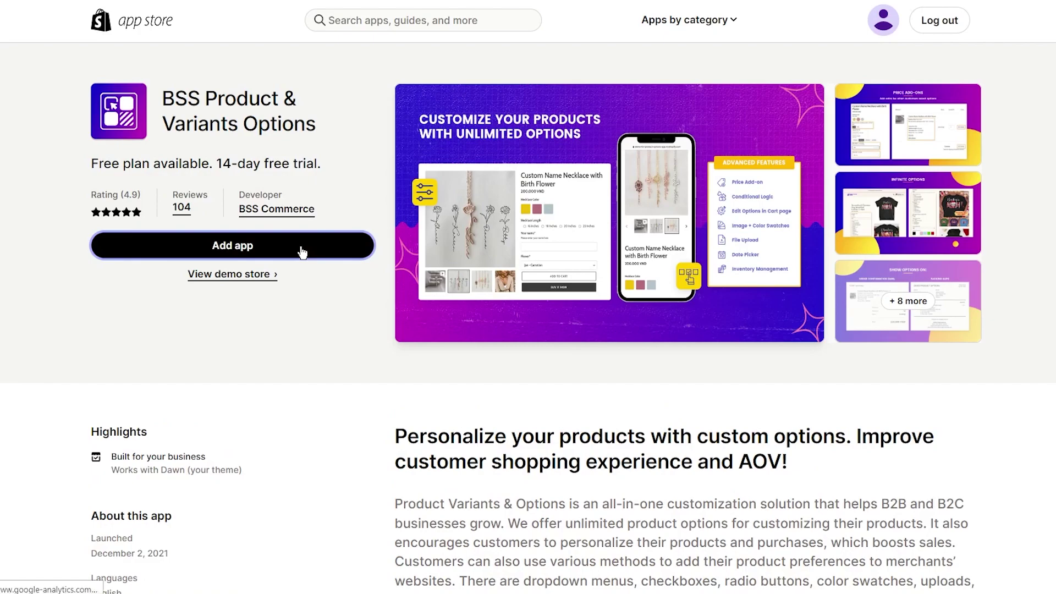
pyautogui.click(301, 253)
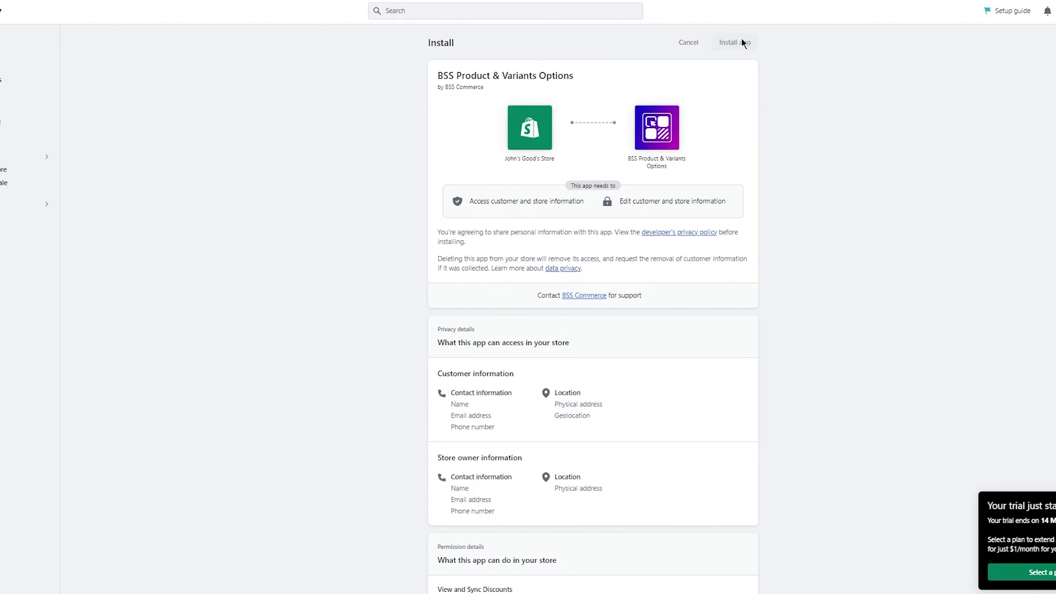
pyautogui.click(742, 40)
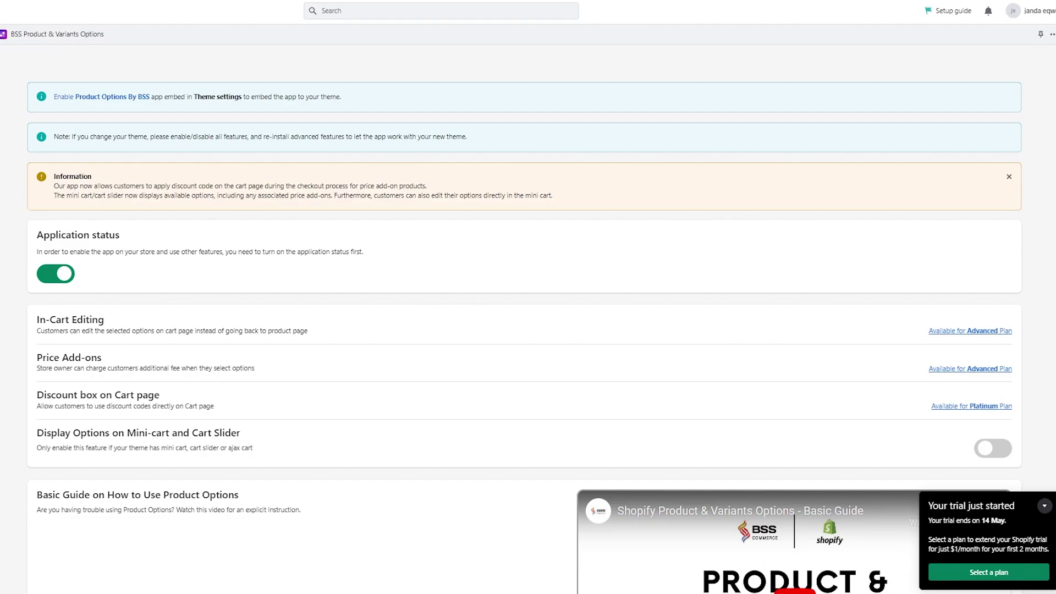
# Look over the BSS Product & Variants Options dashboard, then go to its empty Option Sets list
pyautogui.click(51, 220)
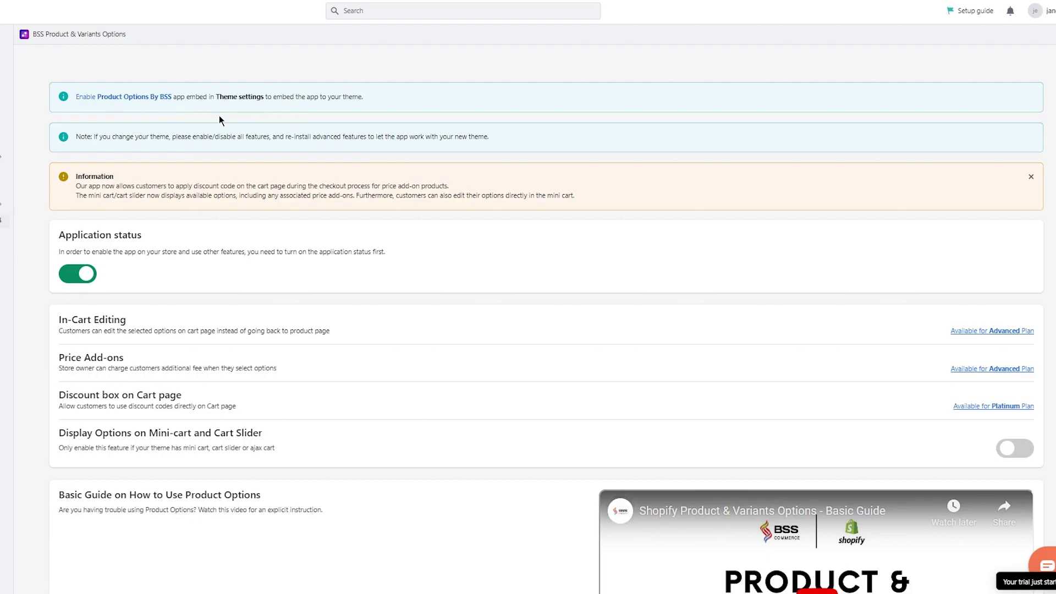
pyautogui.moveTo(95, 132); pyautogui.dragTo(320, 137)
pyautogui.click(385, 133)
pyautogui.scroll(-3, 104, 187)
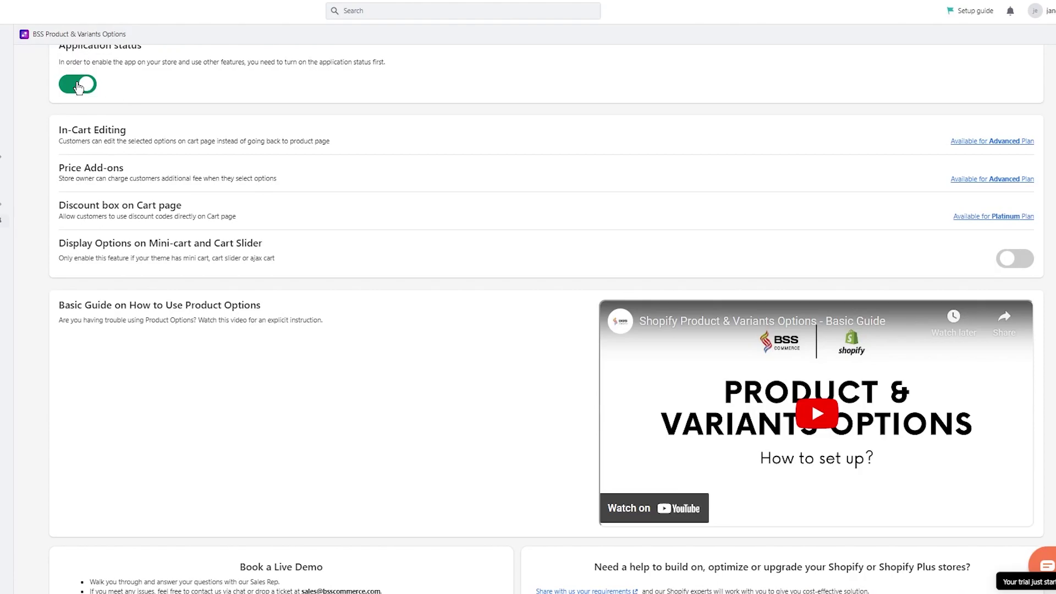
pyautogui.scroll(-1, 106, 125)
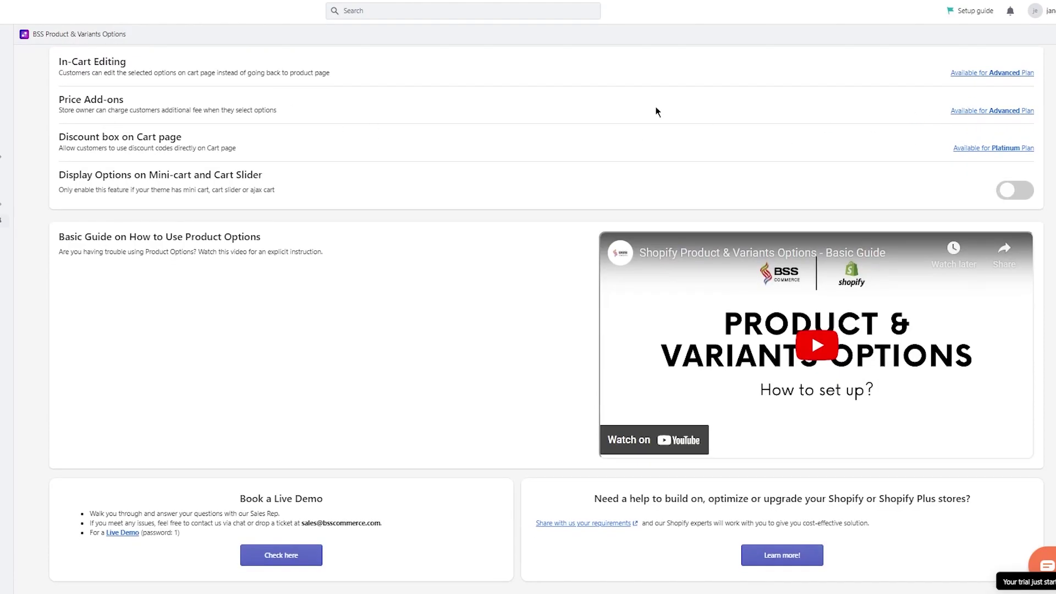
pyautogui.scroll(1, 362, 141)
pyautogui.scroll(-1, 351, 187)
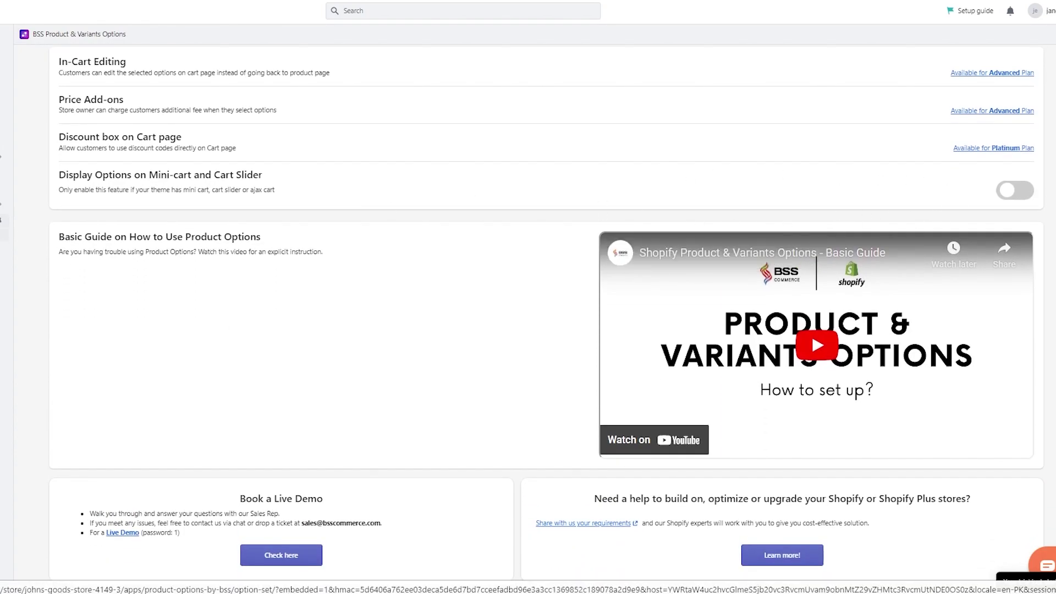
pyautogui.click(5, 234)
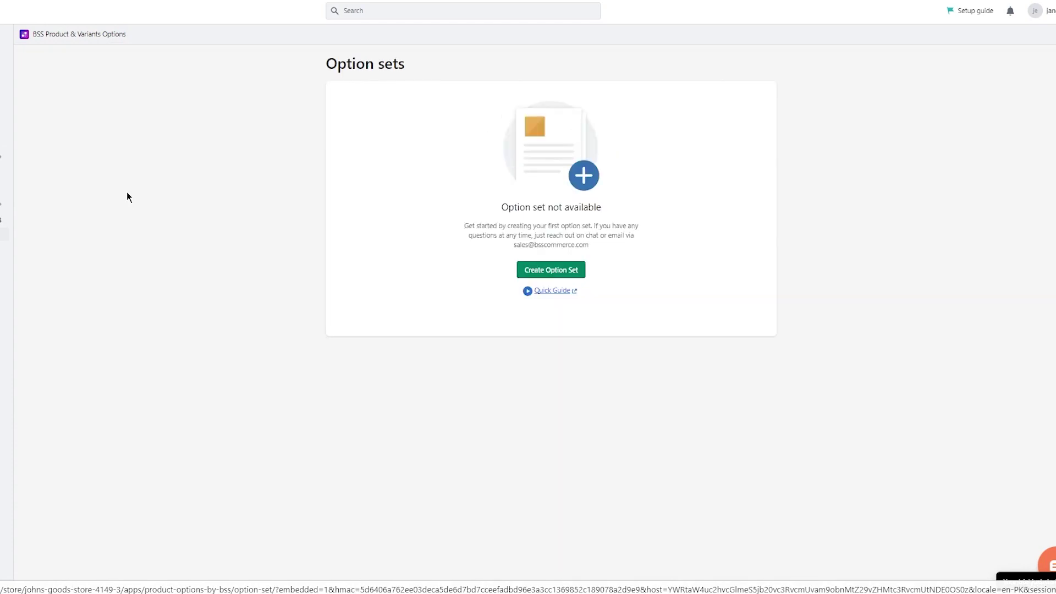
# Start a new option set named 'jbjb jk' with priority 9
pyautogui.click(575, 268)
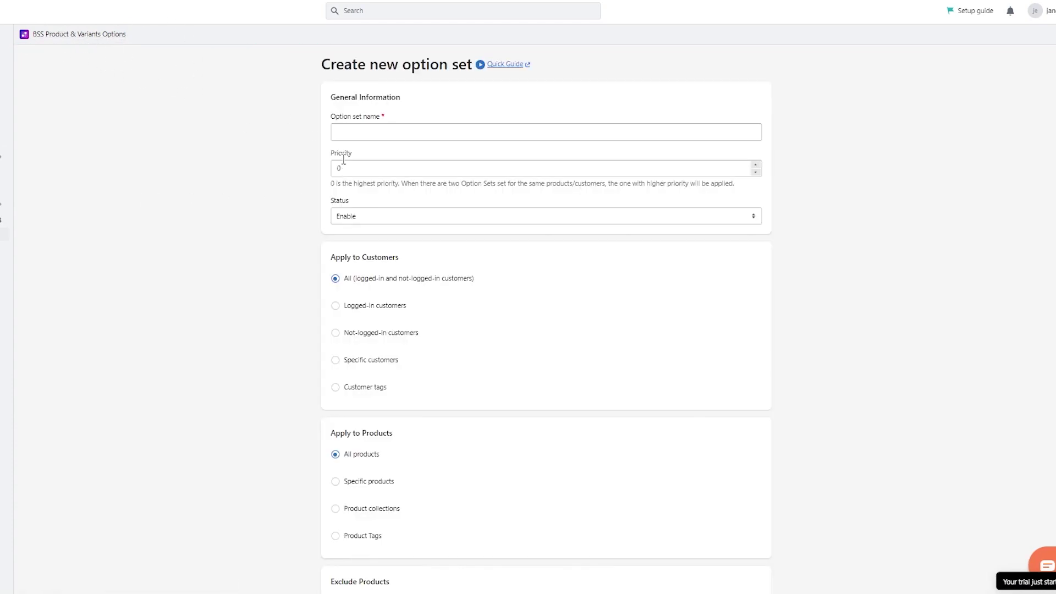
pyautogui.click(407, 130)
pyautogui.write('jbjb jk')
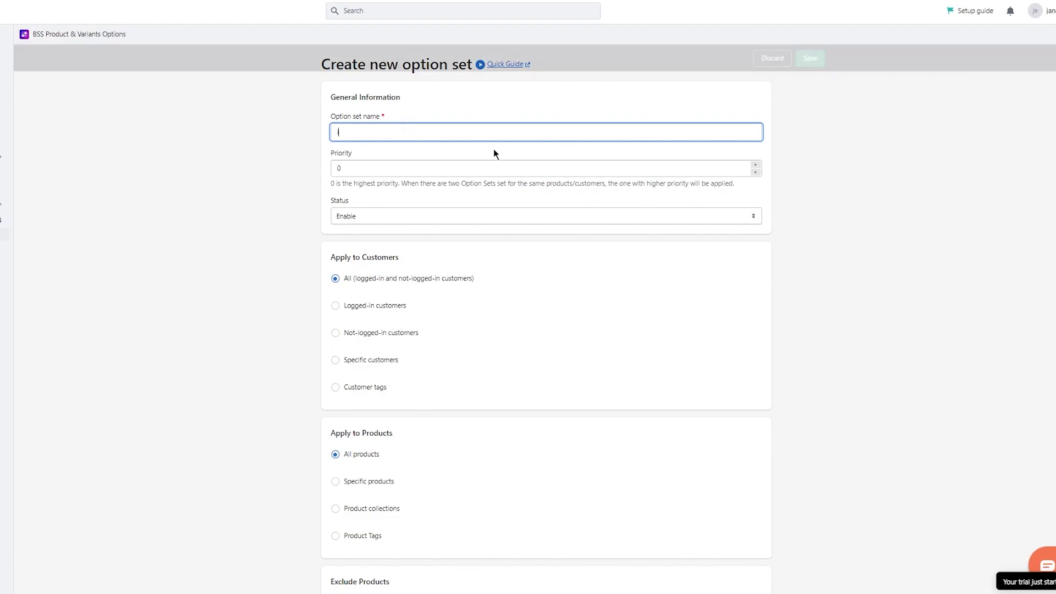
pyautogui.click(427, 167)
pyautogui.press('BackSpace')
pyautogui.write('9')
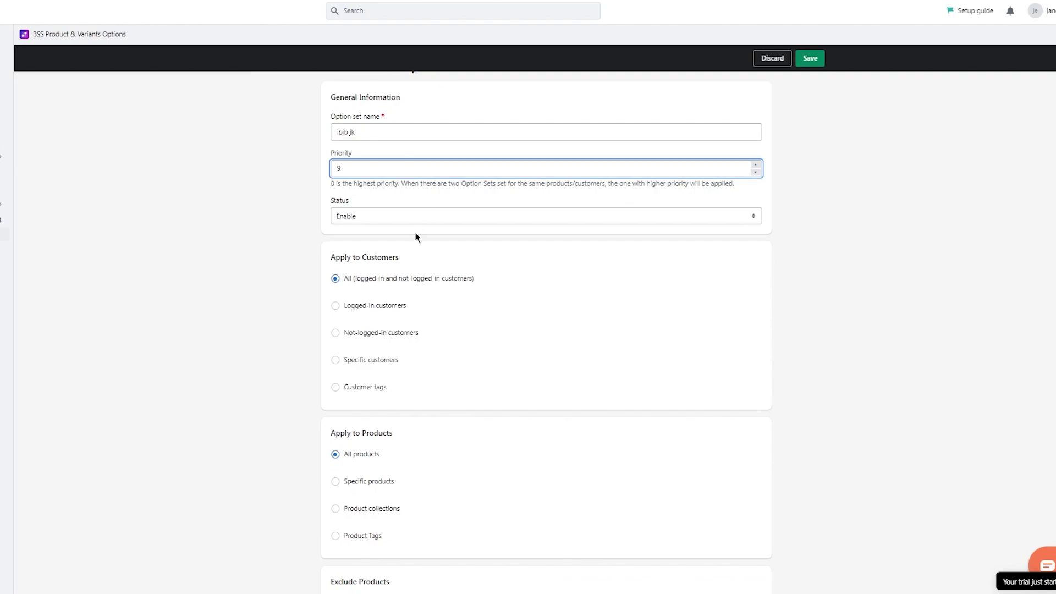
pyautogui.scroll(-3, 265, 239)
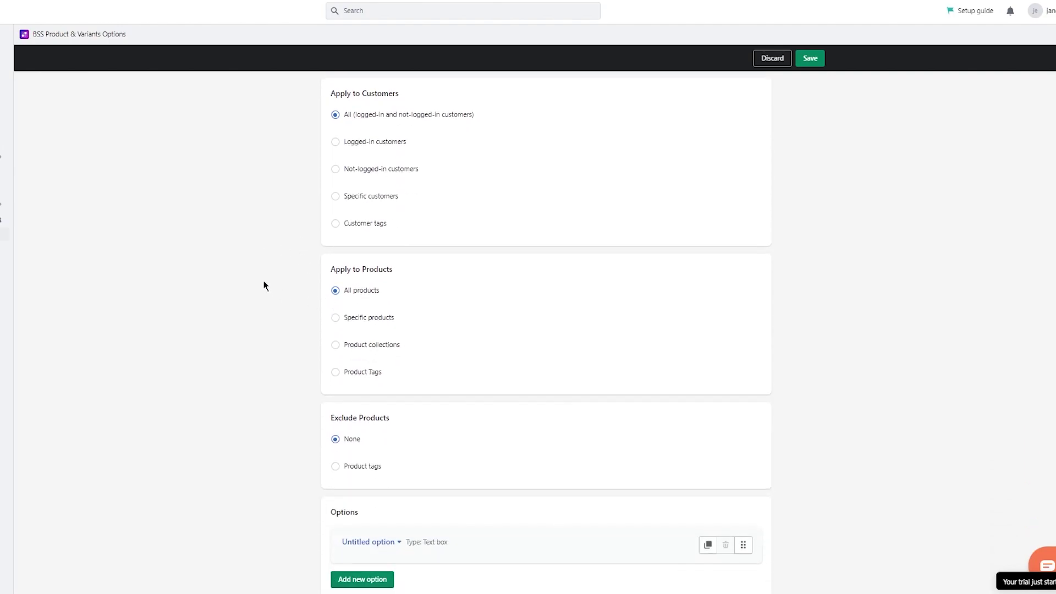
# Add another option to the set and save it
pyautogui.click(384, 575)
pyautogui.scroll(-4, 309, 493)
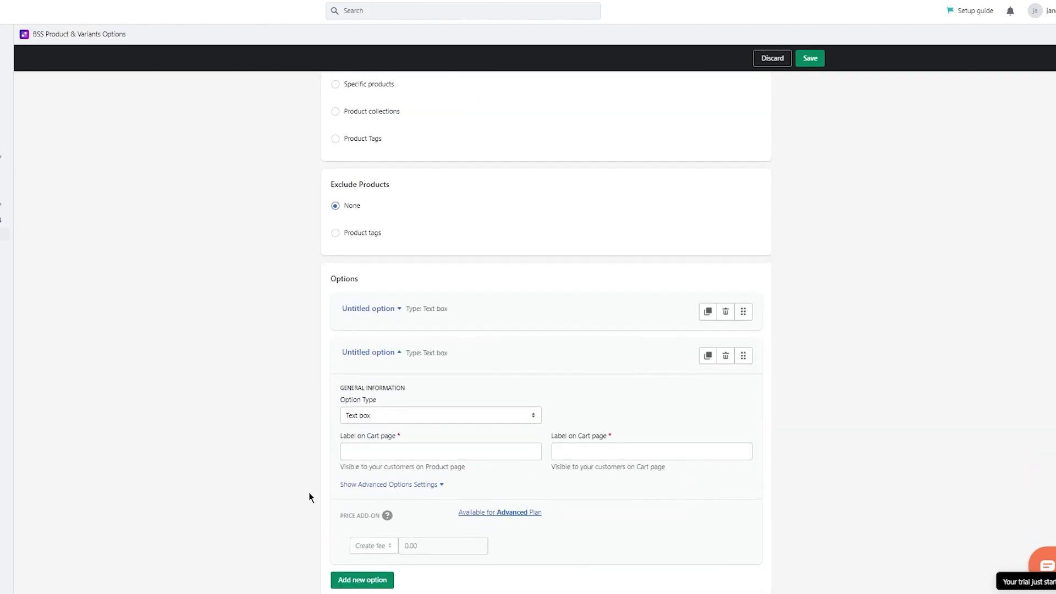
pyautogui.scroll(6, 487, 490)
pyautogui.click(809, 59)
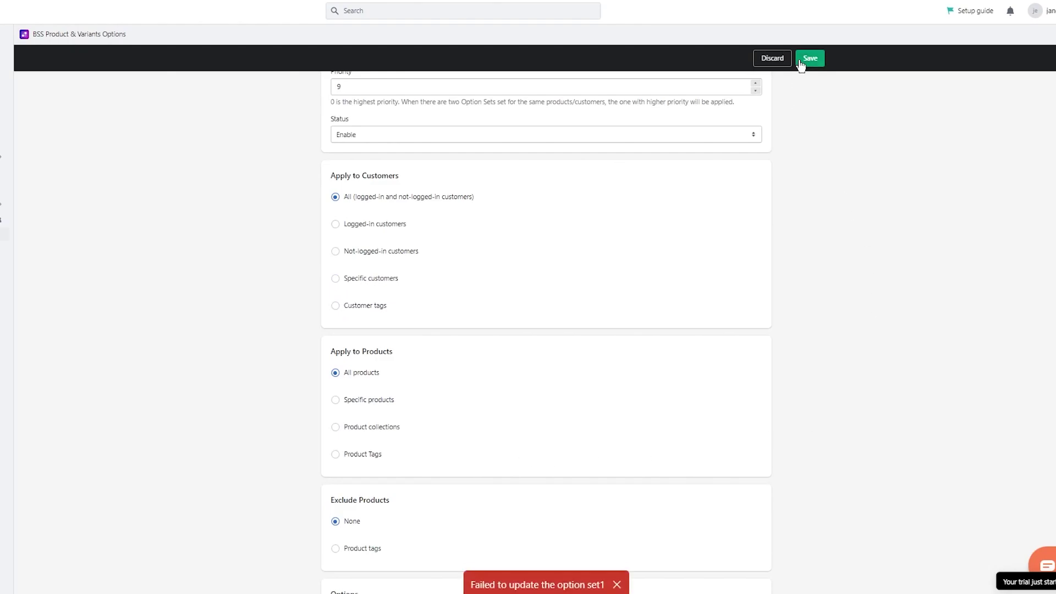
pyautogui.scroll(-2, 515, 478)
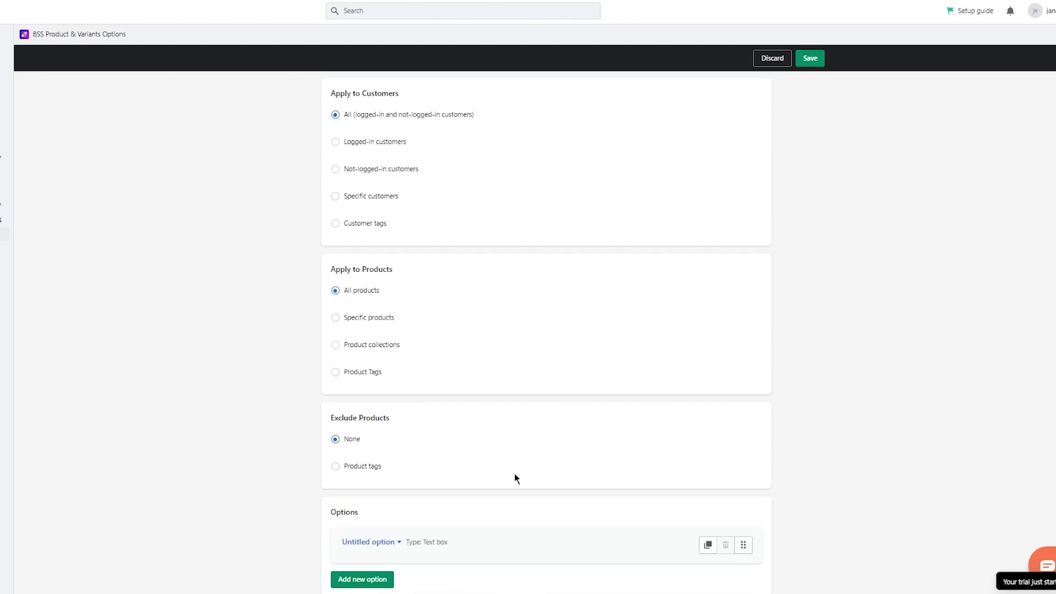
# Label the option 'ihoih h' for the product page and 'ug io' for the cart page, then save
pyautogui.click(385, 542)
pyautogui.scroll(-4, 416, 497)
pyautogui.click(440, 438)
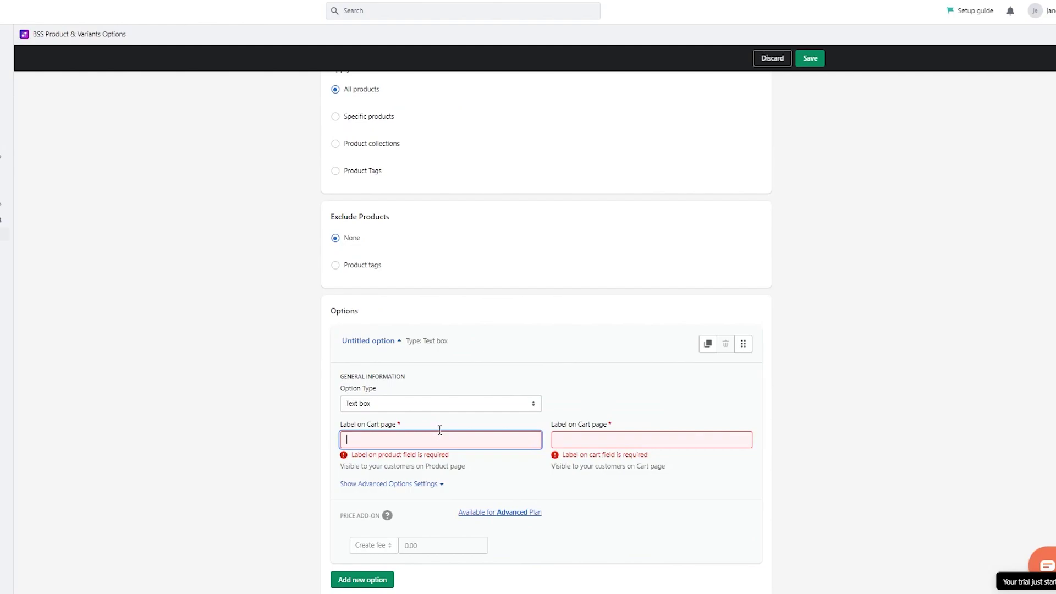
pyautogui.write('ihoih h')
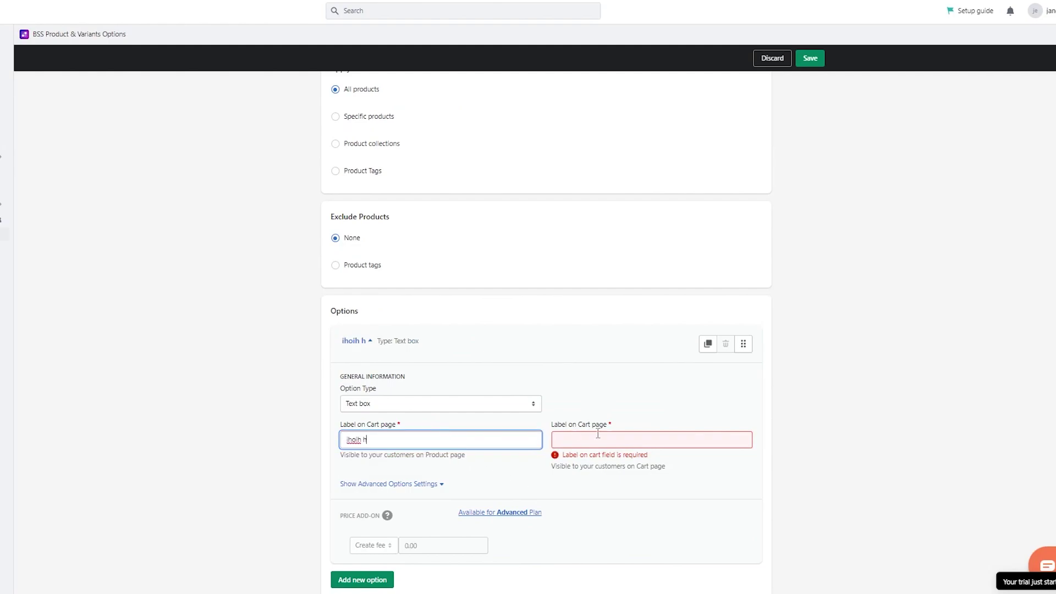
pyautogui.click(594, 428)
pyautogui.write('ug io')
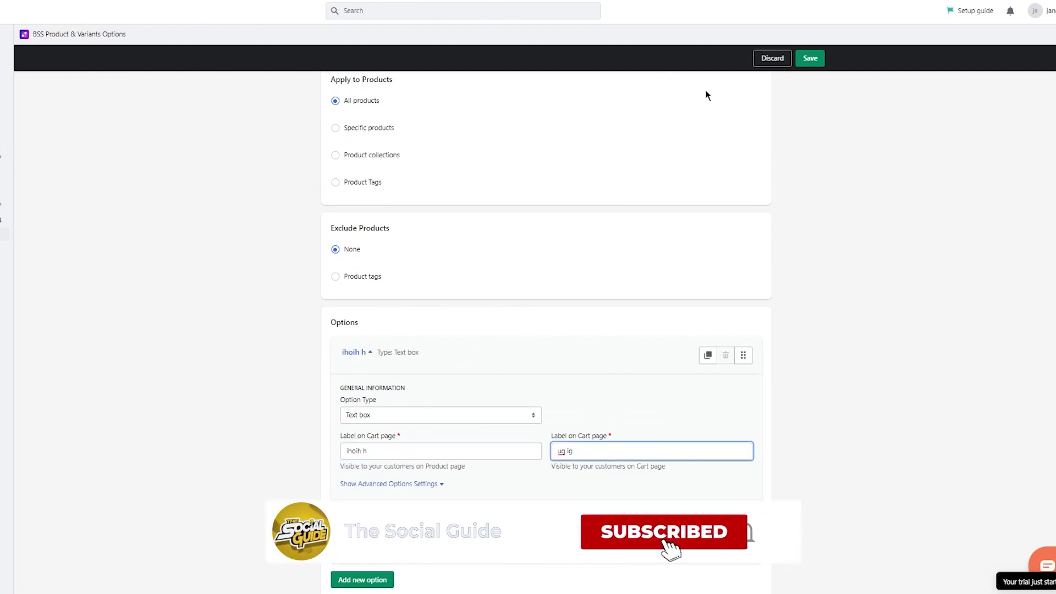
pyautogui.click(810, 58)
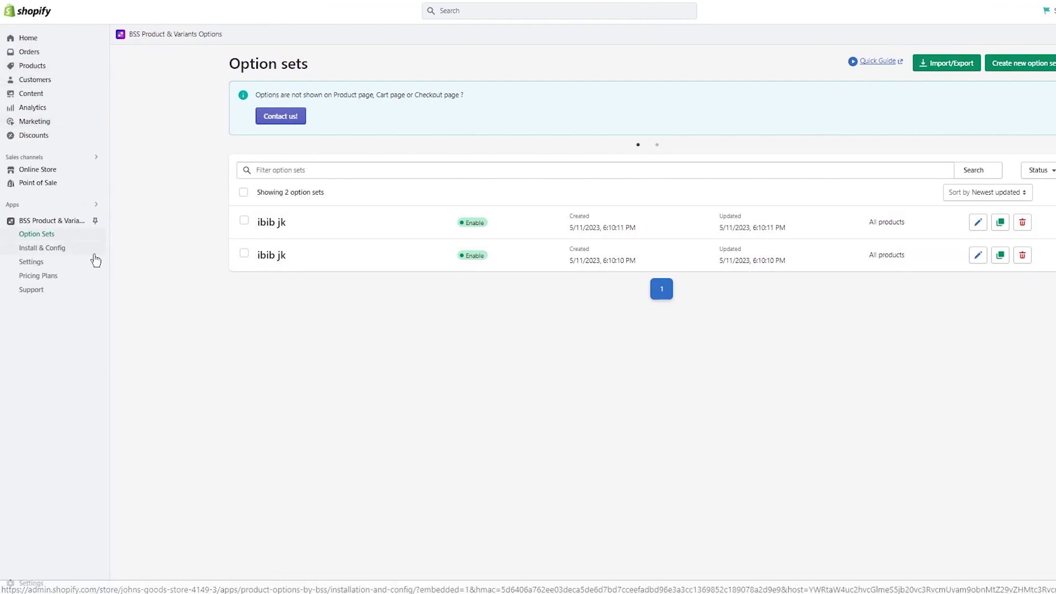
# Open the BSS app's Install & Config guides and then its Settings page
pyautogui.click(36, 249)
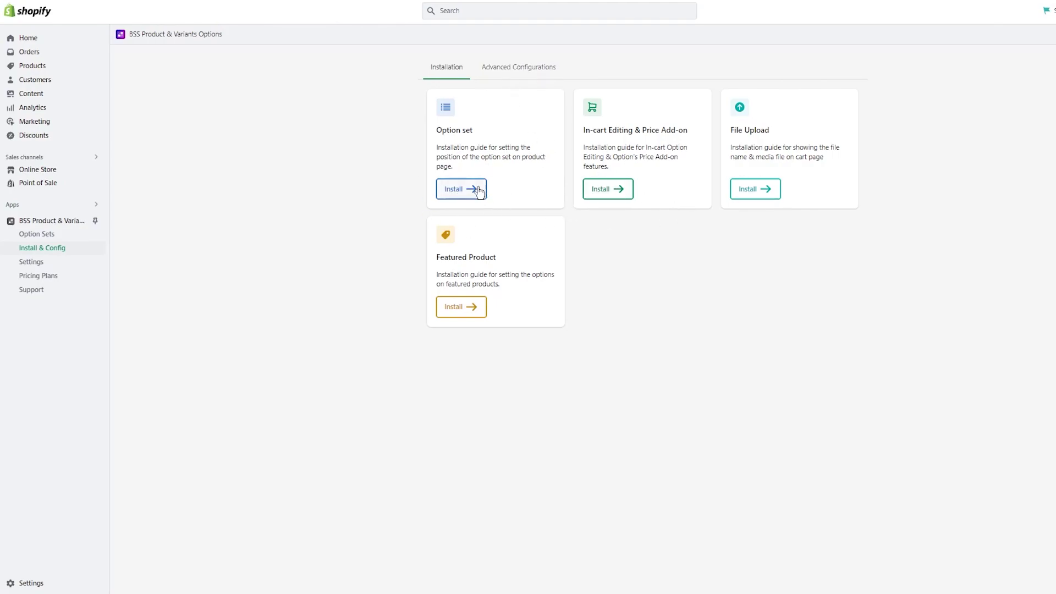
pyautogui.click(47, 264)
# Review the Free, Advanced ($10/mo) and Platinum ($20/mo) plans, then return to Products
pyautogui.click(53, 278)
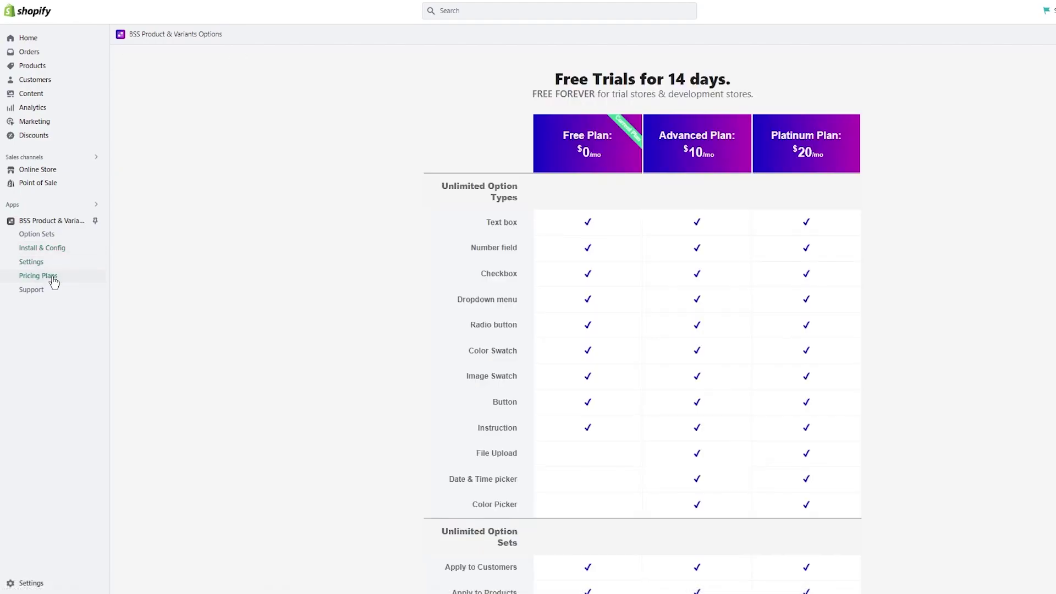
pyautogui.scroll(-2, 356, 200)
pyautogui.scroll(2, 530, 200)
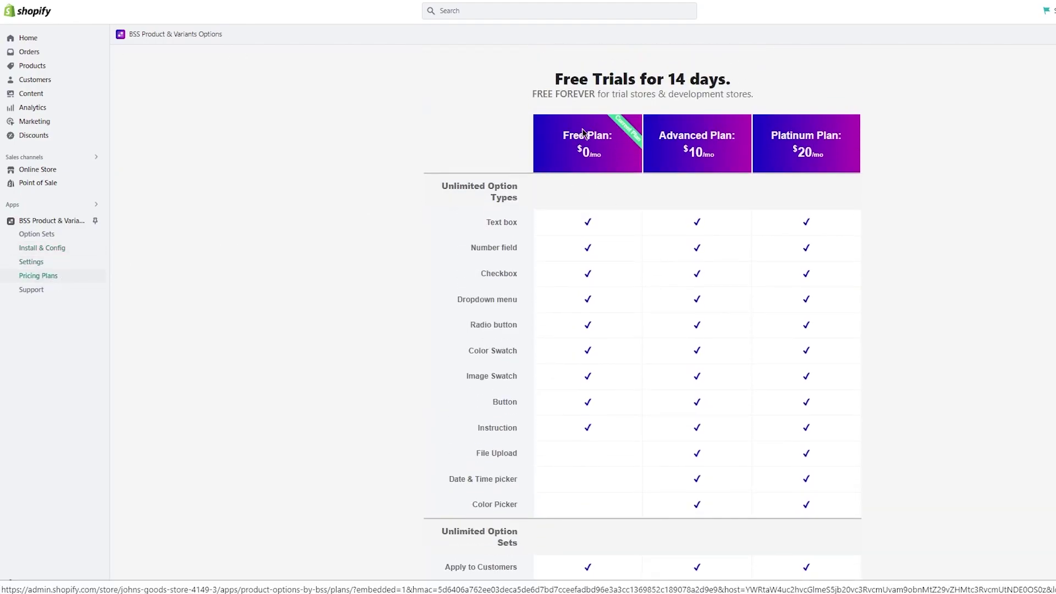
pyautogui.moveTo(530, 69); pyautogui.dragTo(915, 98)
pyautogui.click(915, 98)
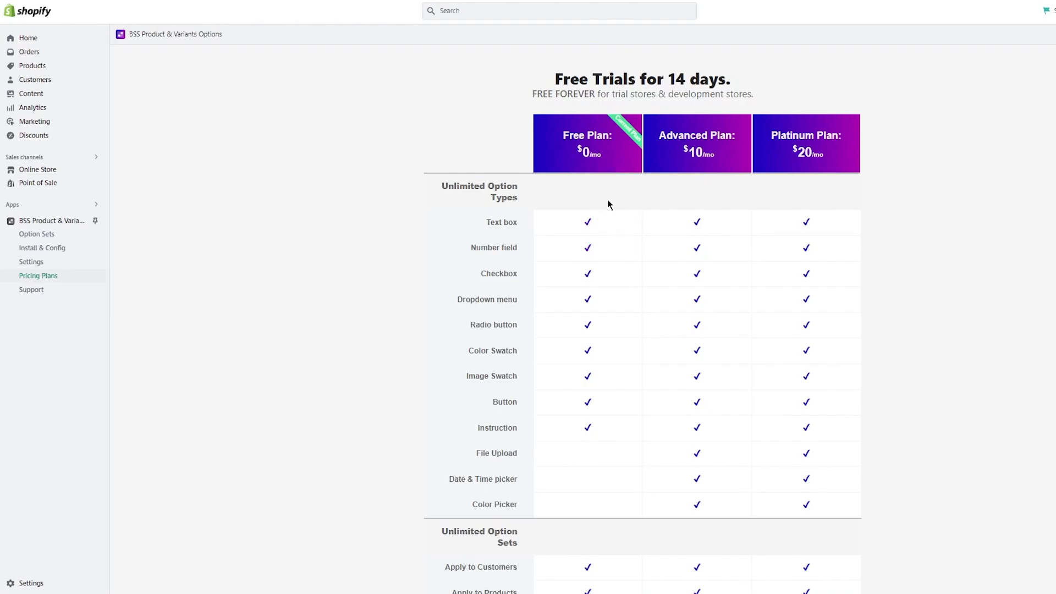
pyautogui.scroll(-3, 504, 222)
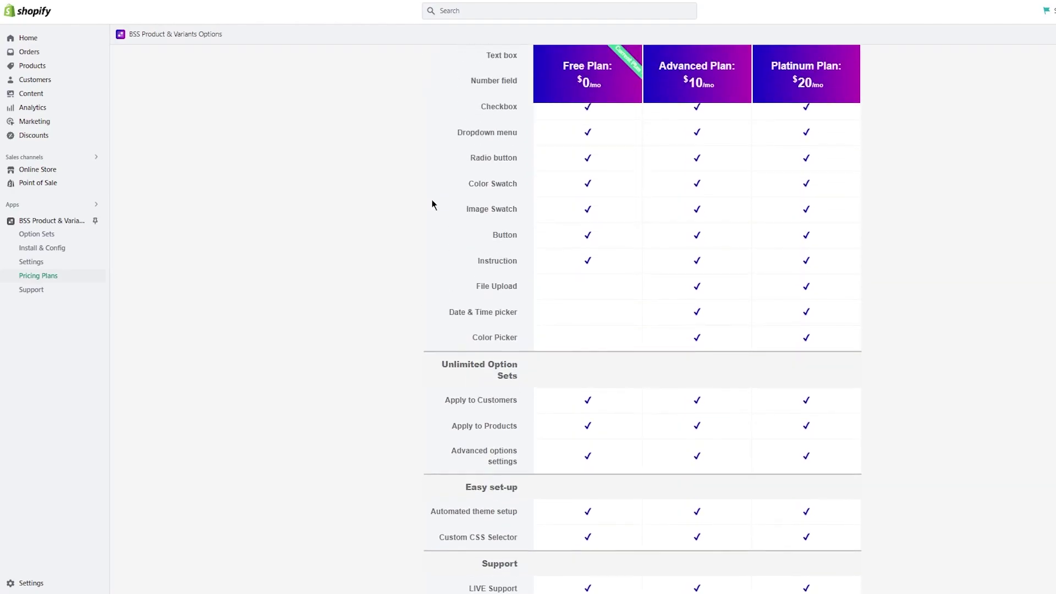
pyautogui.scroll(3, 434, 202)
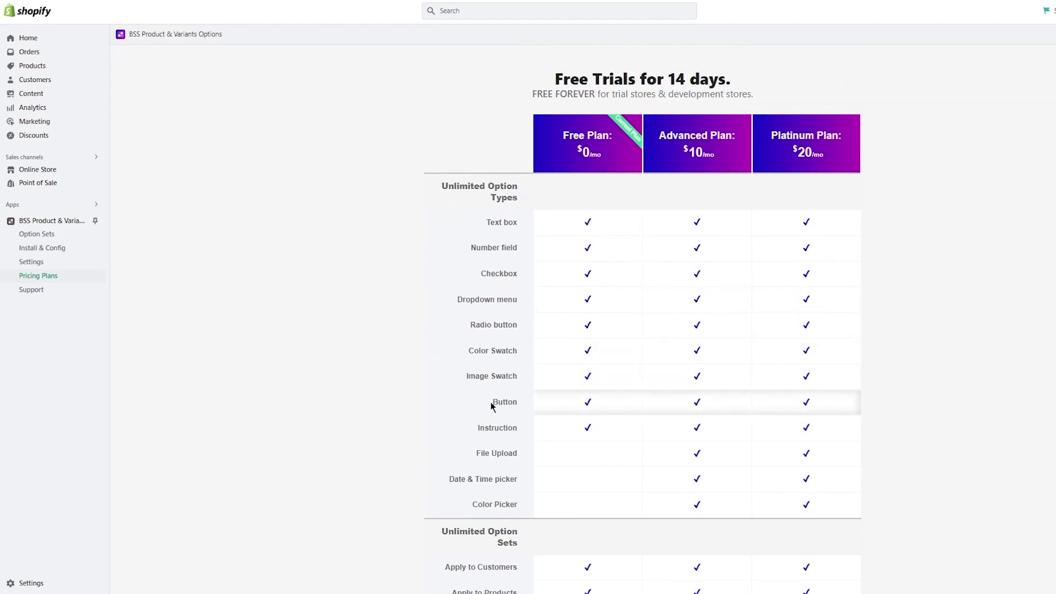
pyautogui.scroll(-8, 415, 455)
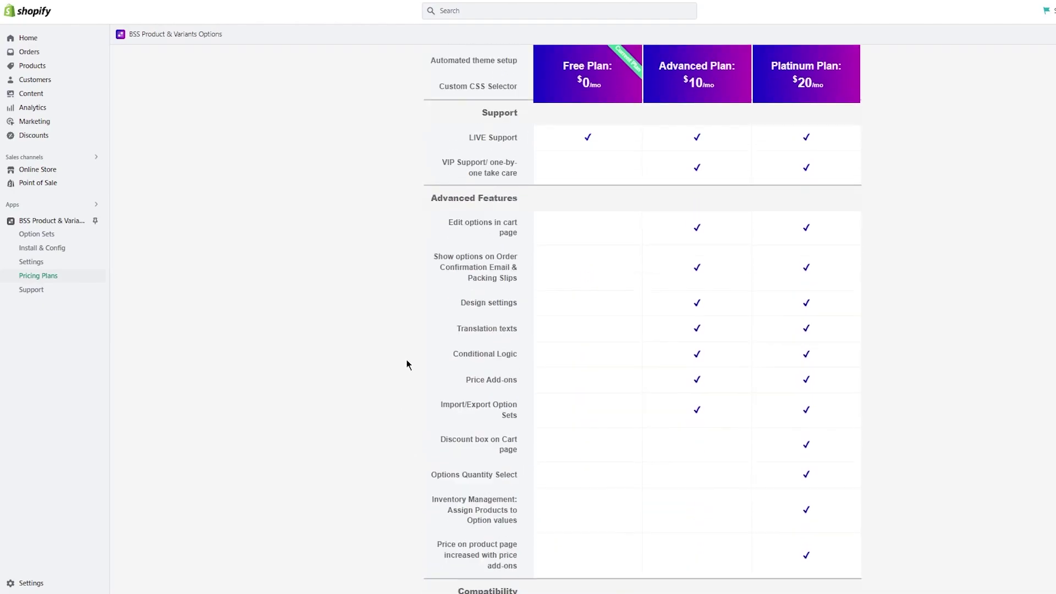
pyautogui.scroll(4, 393, 231)
pyautogui.scroll(4, 380, 220)
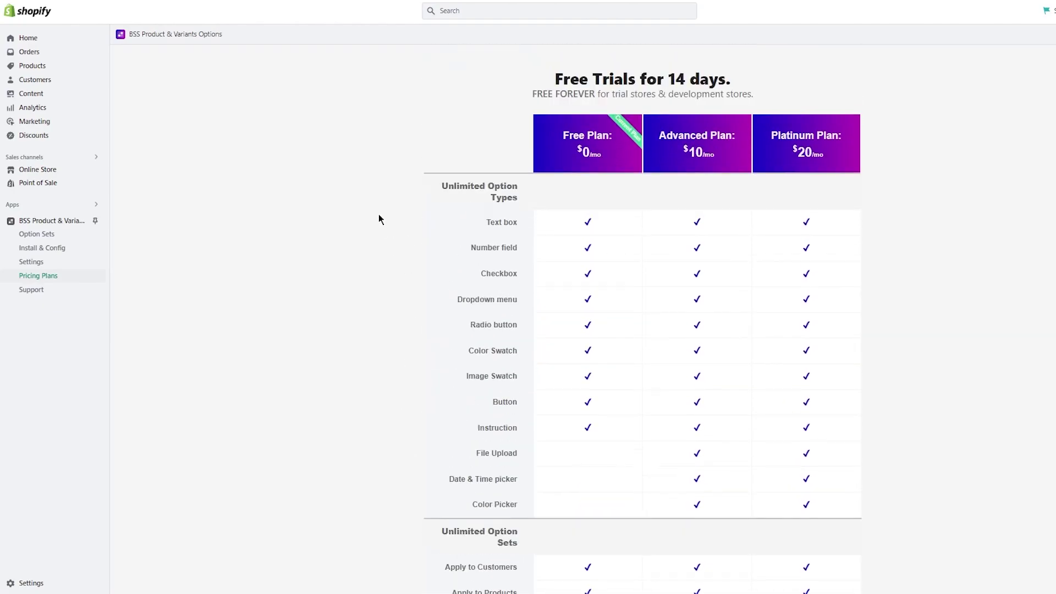
pyautogui.click(84, 67)
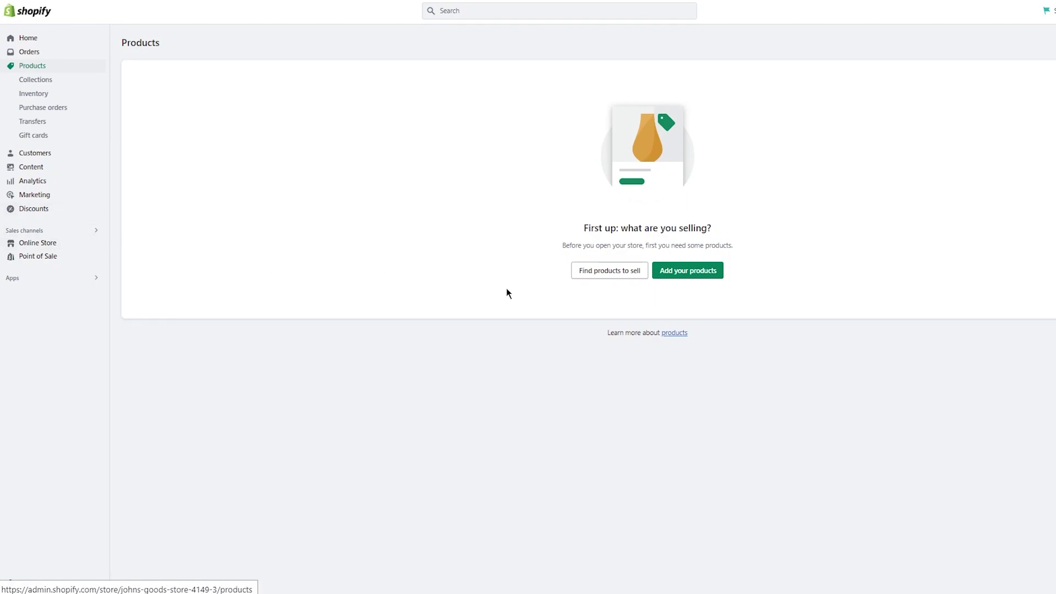
# Turn on Display Options on Mini-cart and Cart Slider in the BSS app, then return to Products
pyautogui.click(83, 277)
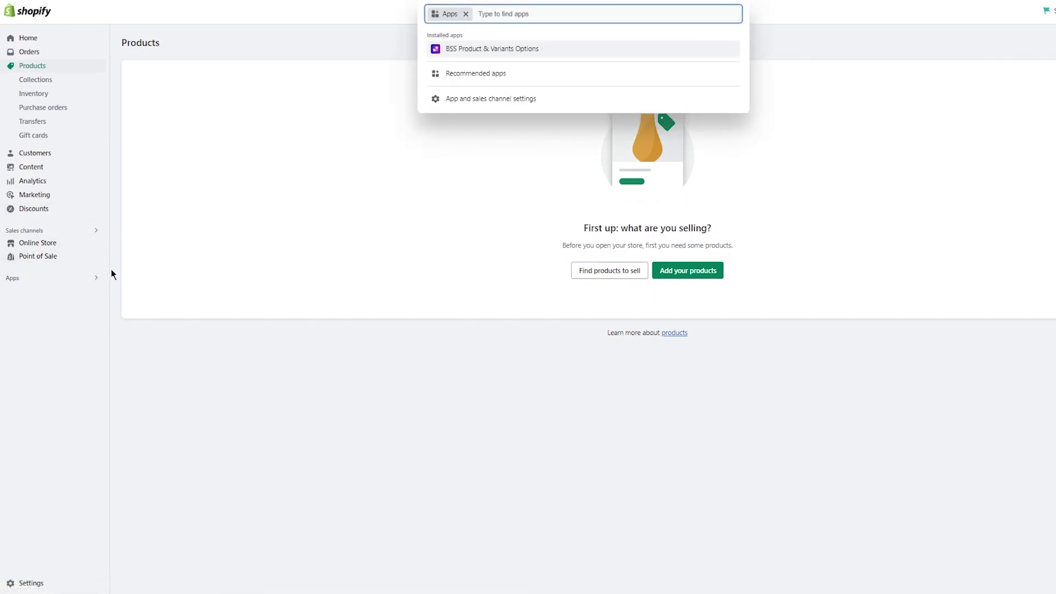
pyautogui.click(521, 52)
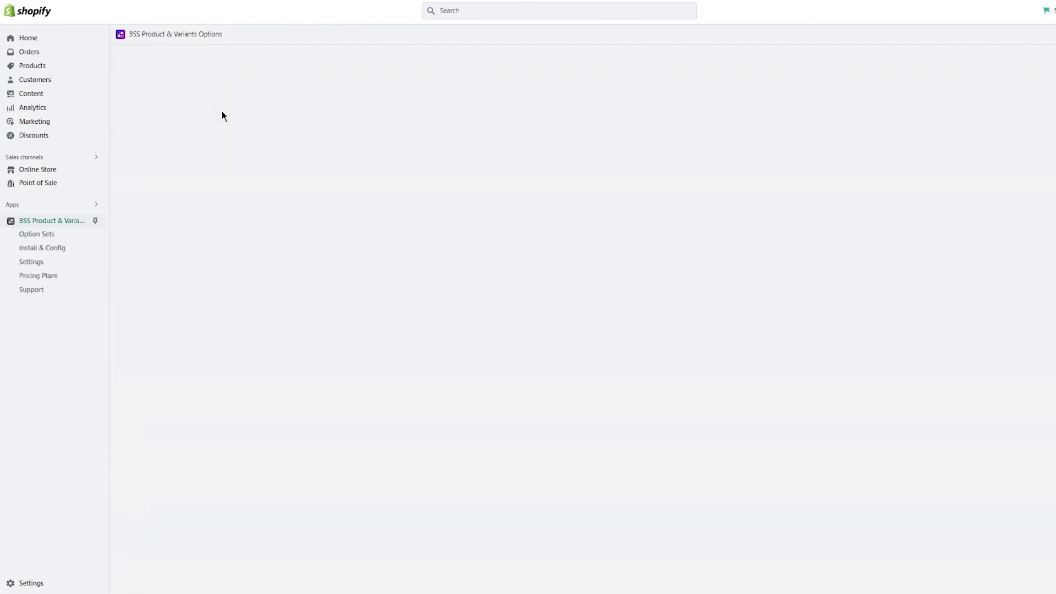
pyautogui.scroll(-5, 212, 216)
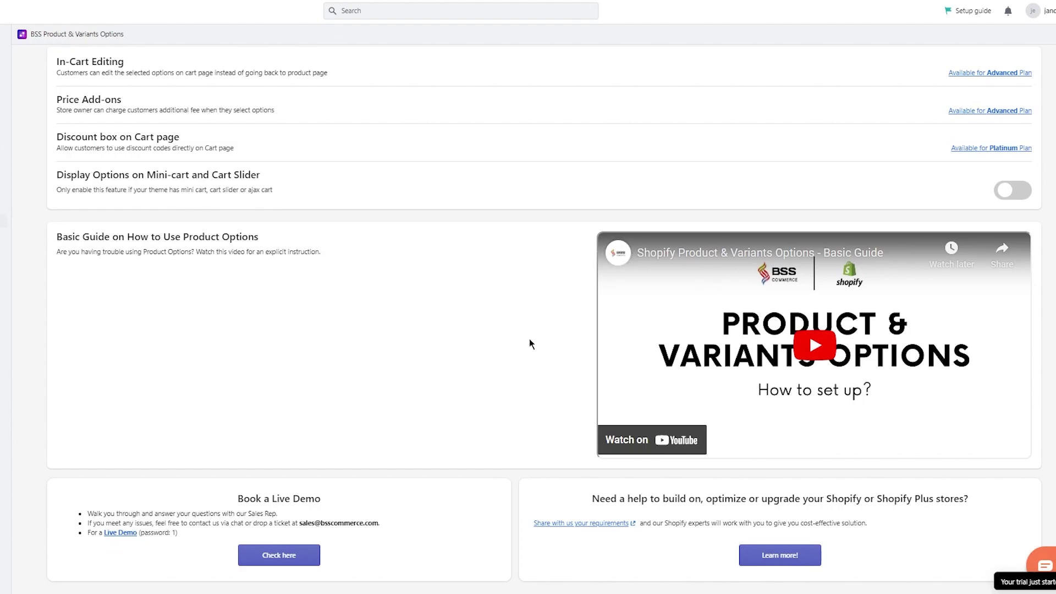
pyautogui.scroll(4, 531, 342)
pyautogui.click(1010, 378)
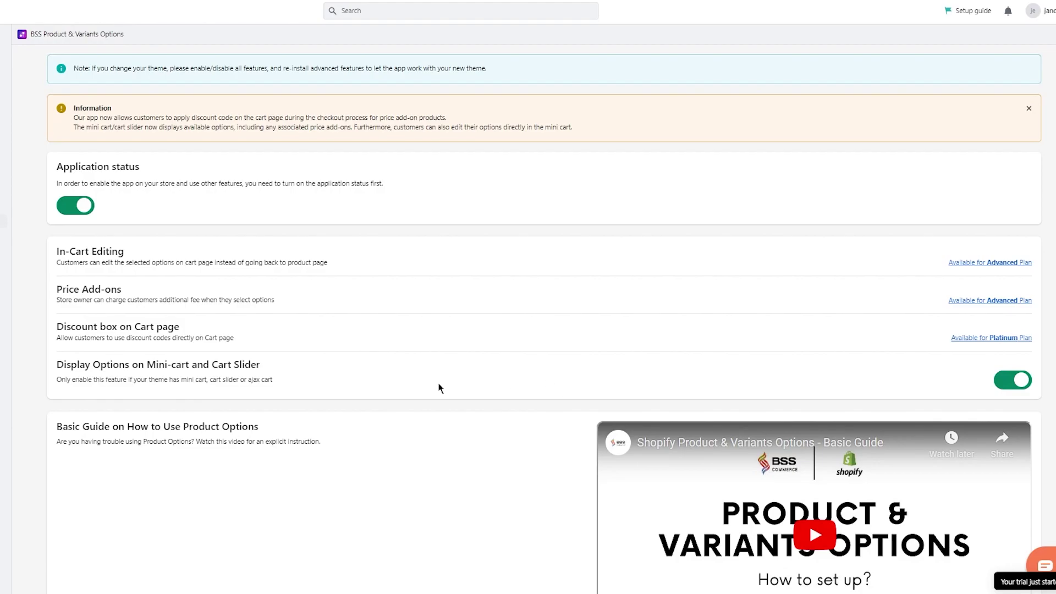
pyautogui.scroll(-4, 264, 299)
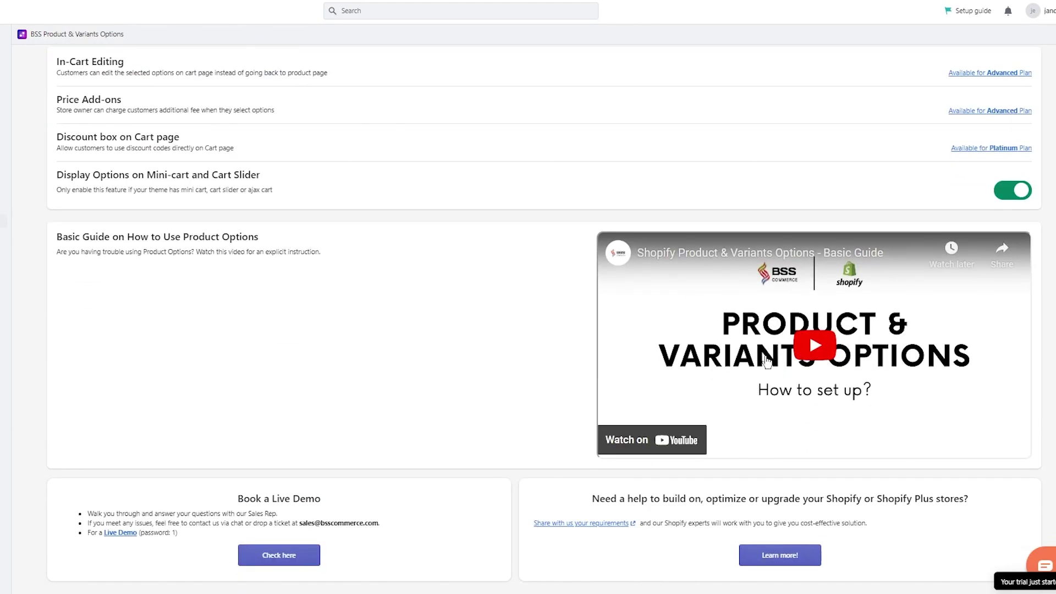
pyautogui.click(3, 220)
# Add a product titled 'T shirt' with description 'Huig iguig ioufguifui uyi' and save it
pyautogui.click(49, 68)
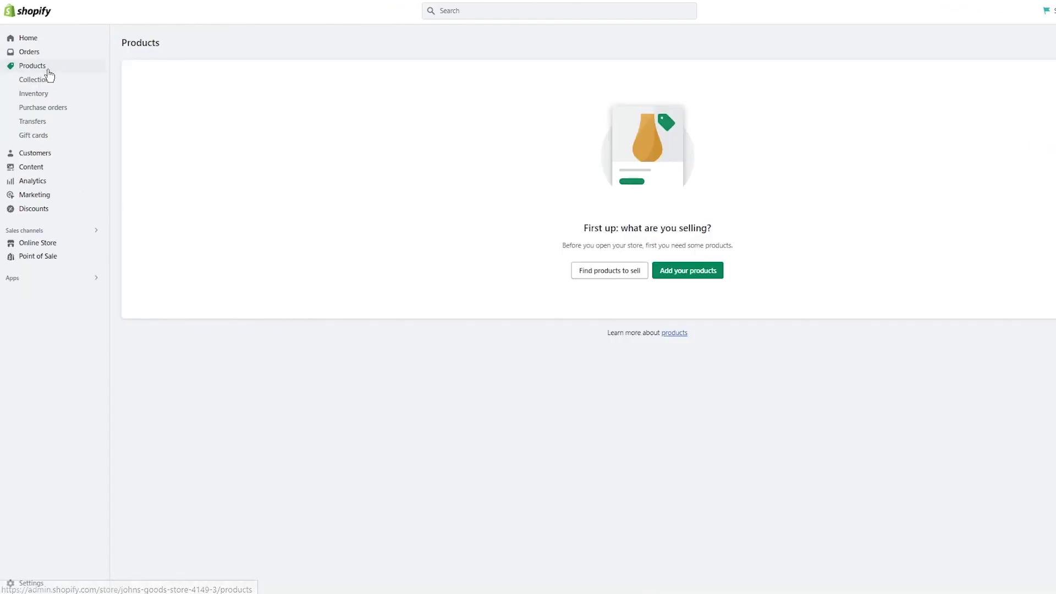
pyautogui.click(699, 272)
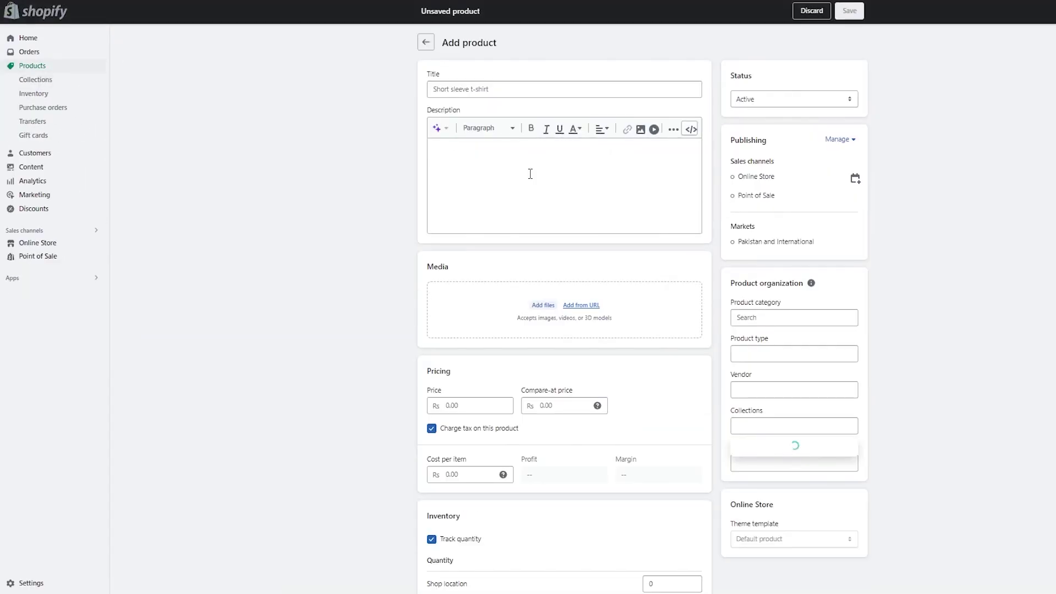
pyautogui.click(500, 91)
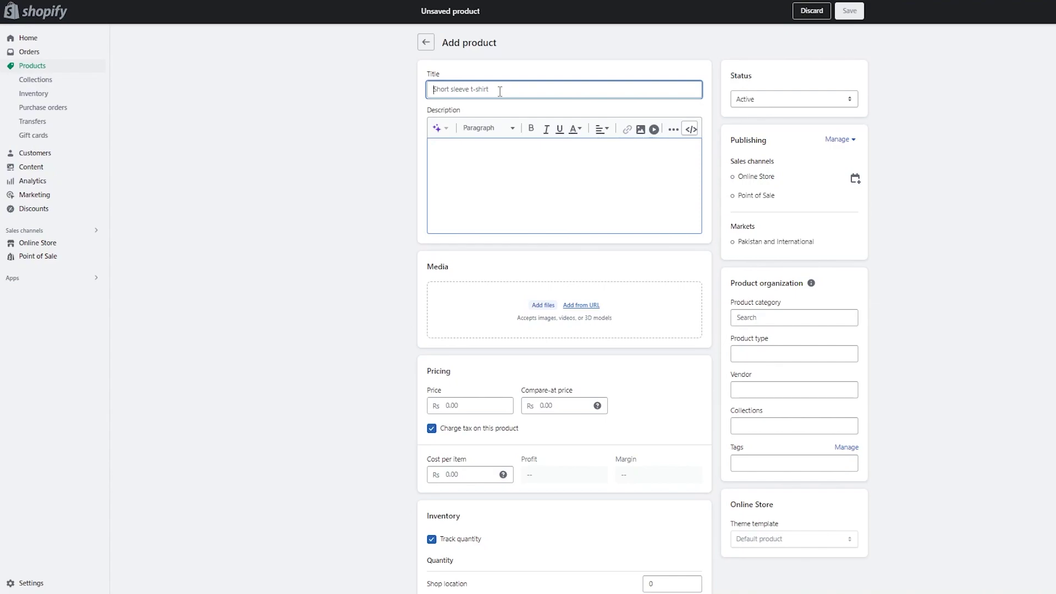
pyautogui.write('T shirt')
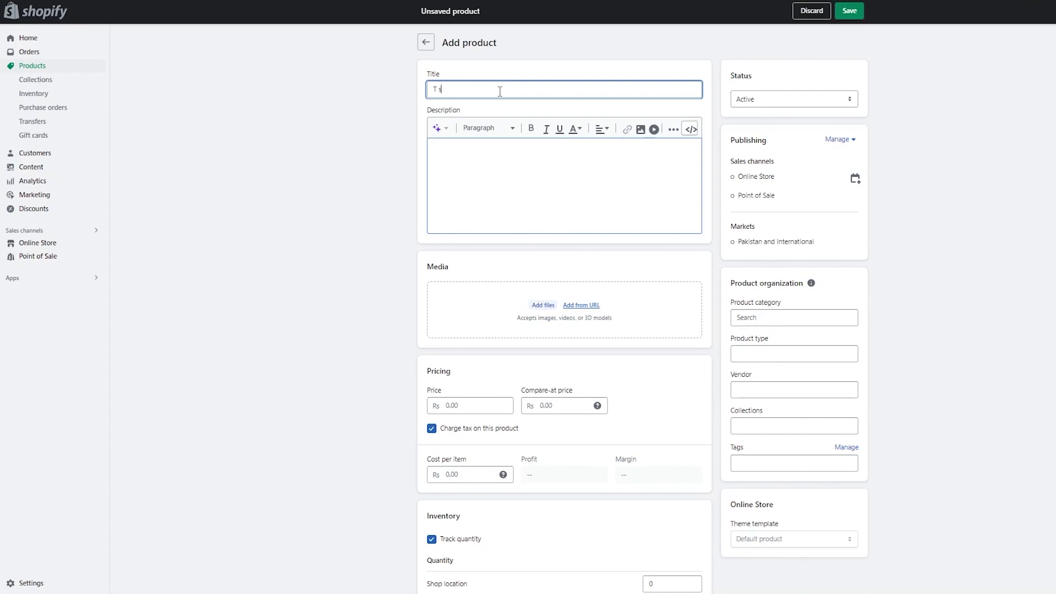
pyautogui.click(488, 149)
pyautogui.click(652, 177)
pyautogui.write('Huig iguig ioufguifui uyi')
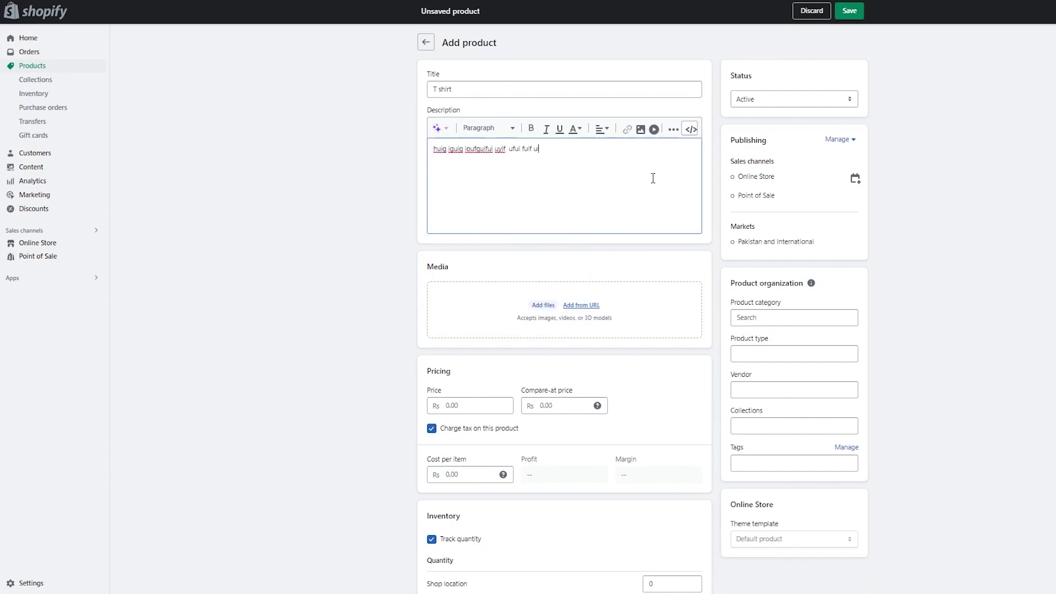
pyautogui.scroll(-8, 458, 217)
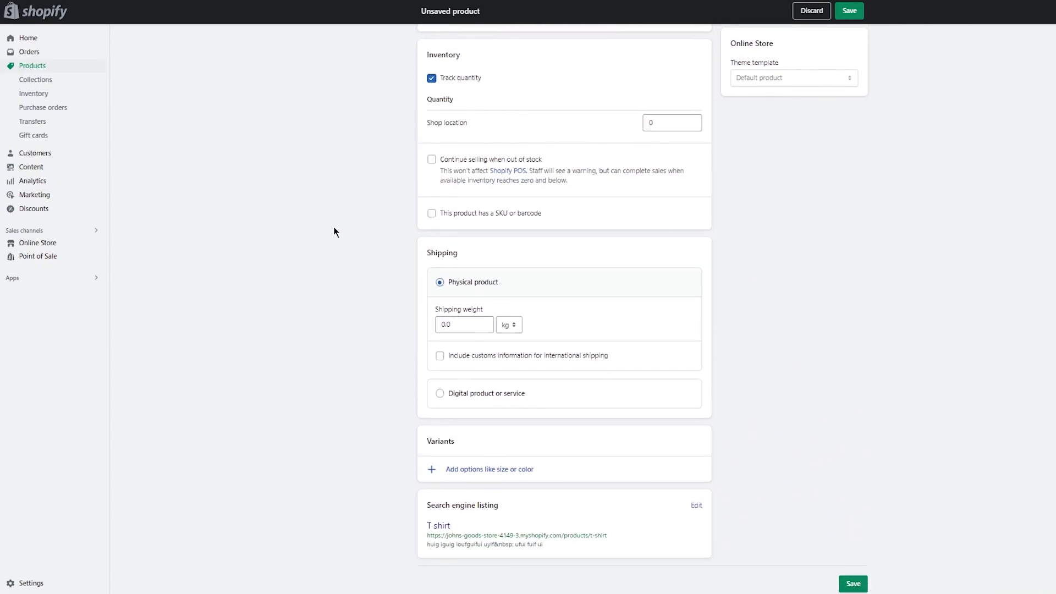
pyautogui.click(853, 579)
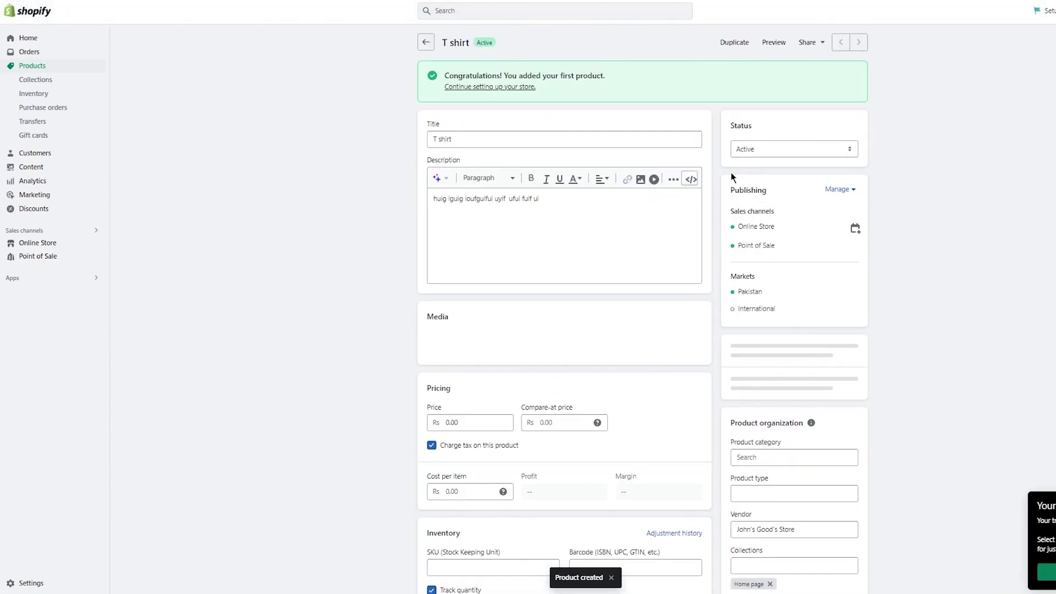
pyautogui.click(434, 46)
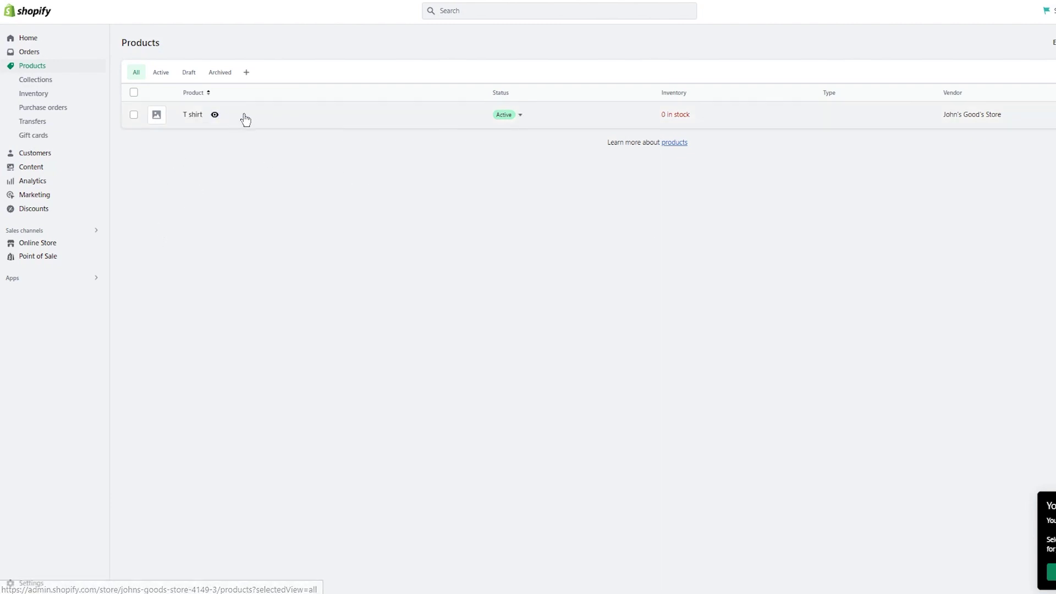
pyautogui.click(521, 116)
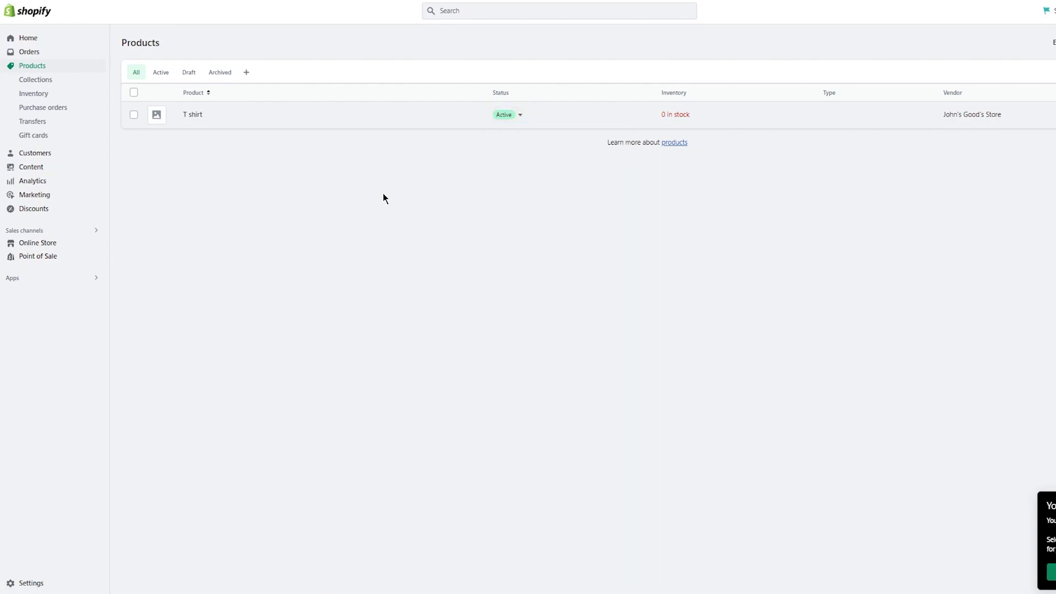
pyautogui.click(94, 280)
pyautogui.click(487, 49)
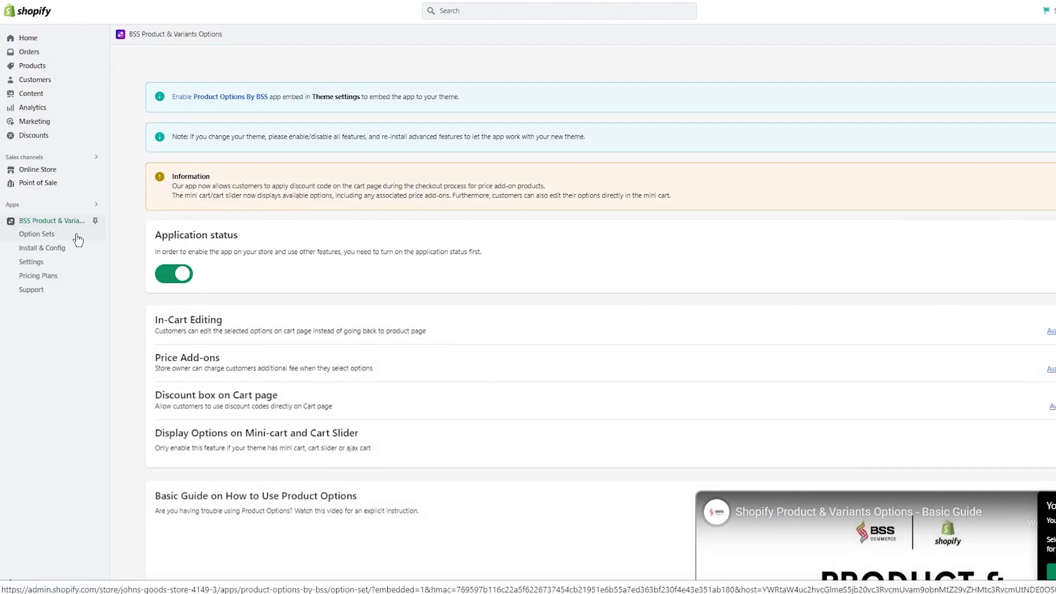
pyautogui.click(45, 232)
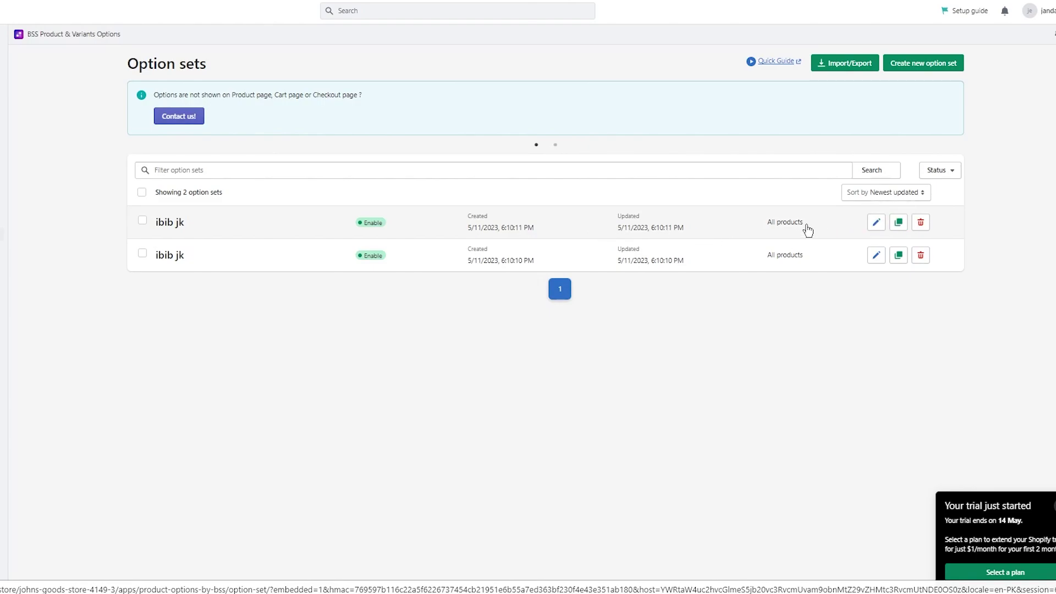
pyautogui.click(1, 84)
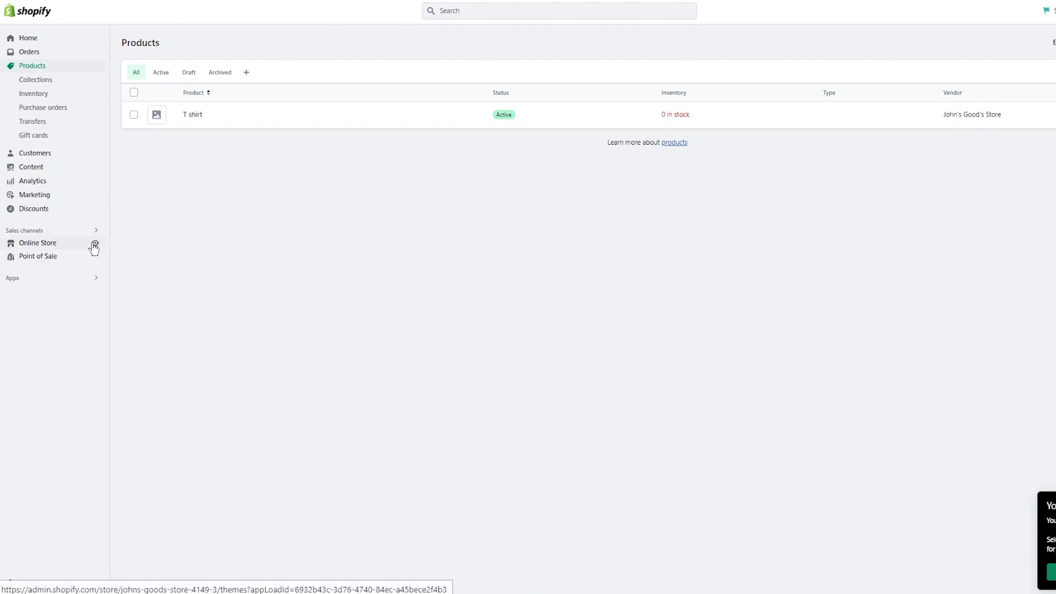
# Open the Dawn theme's editor from the Online Store themes page, starting on the Home page
pyautogui.click(96, 243)
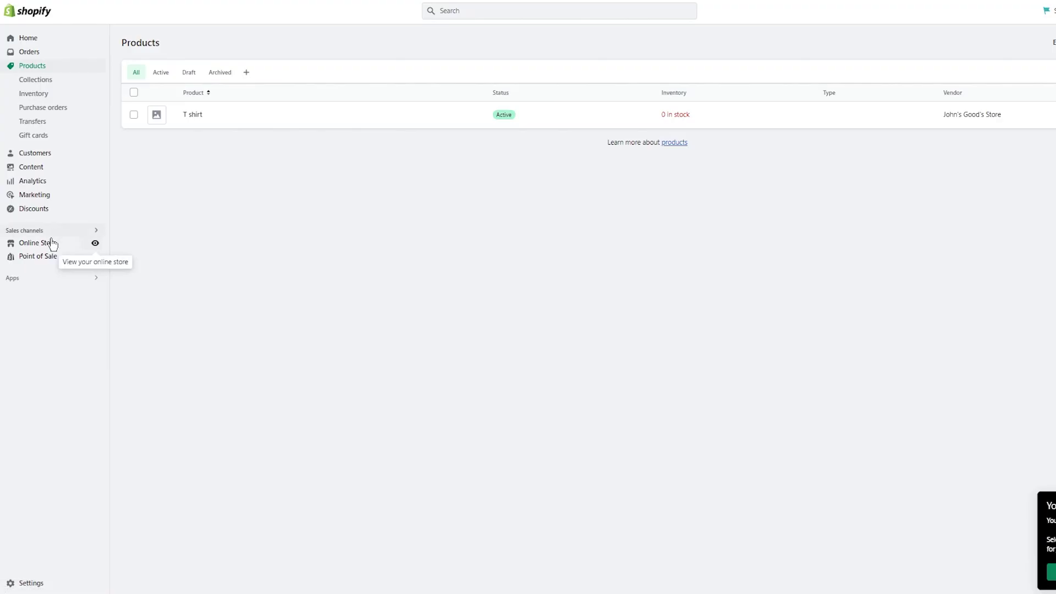
pyautogui.click(50, 246)
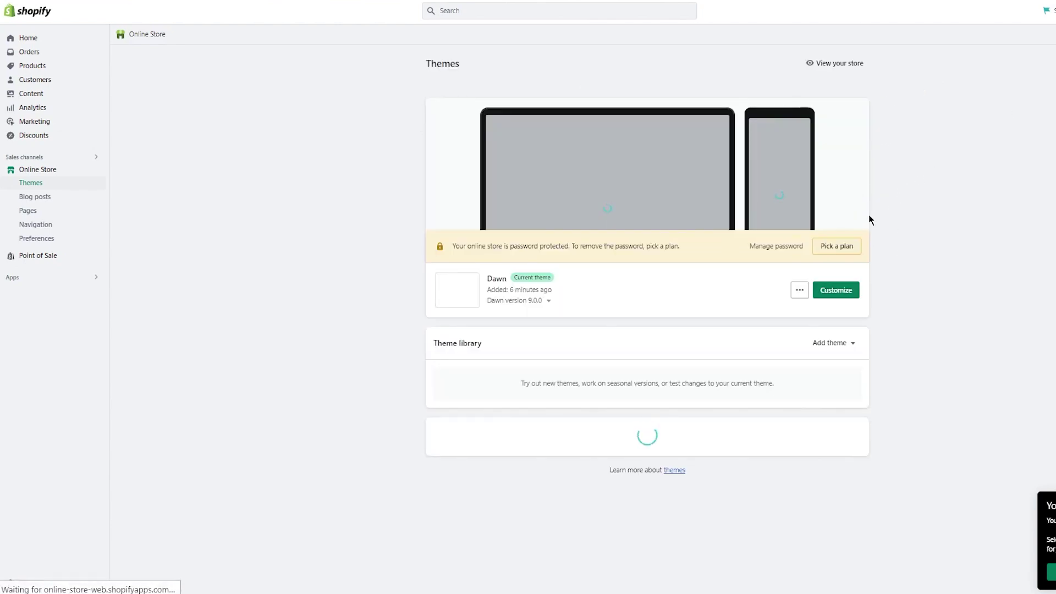
pyautogui.click(850, 295)
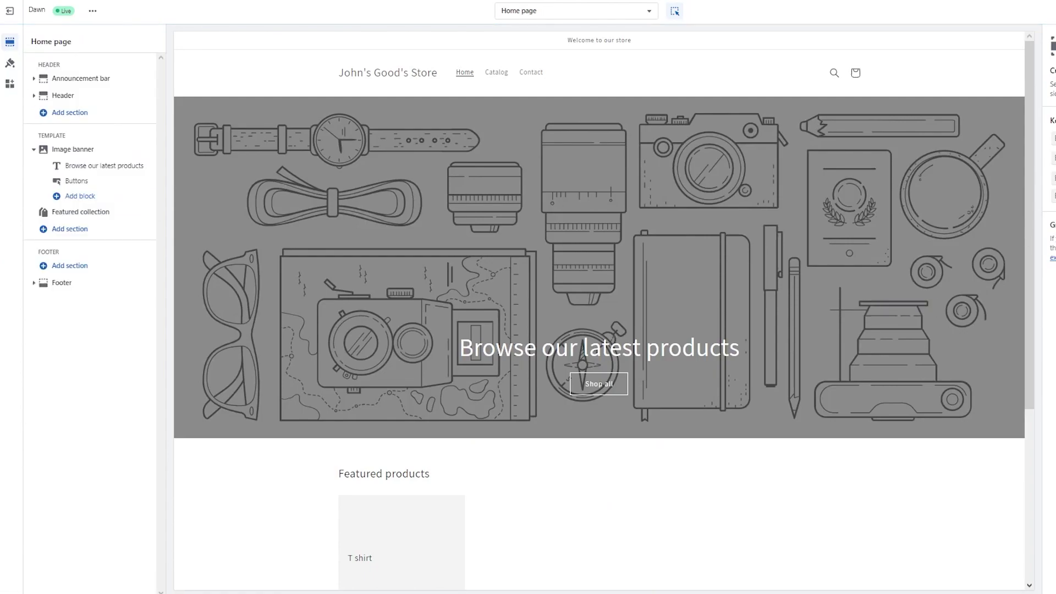
# Switch the theme editor preview to the Products > Default product template
pyautogui.click(624, 13)
pyautogui.click(585, 84)
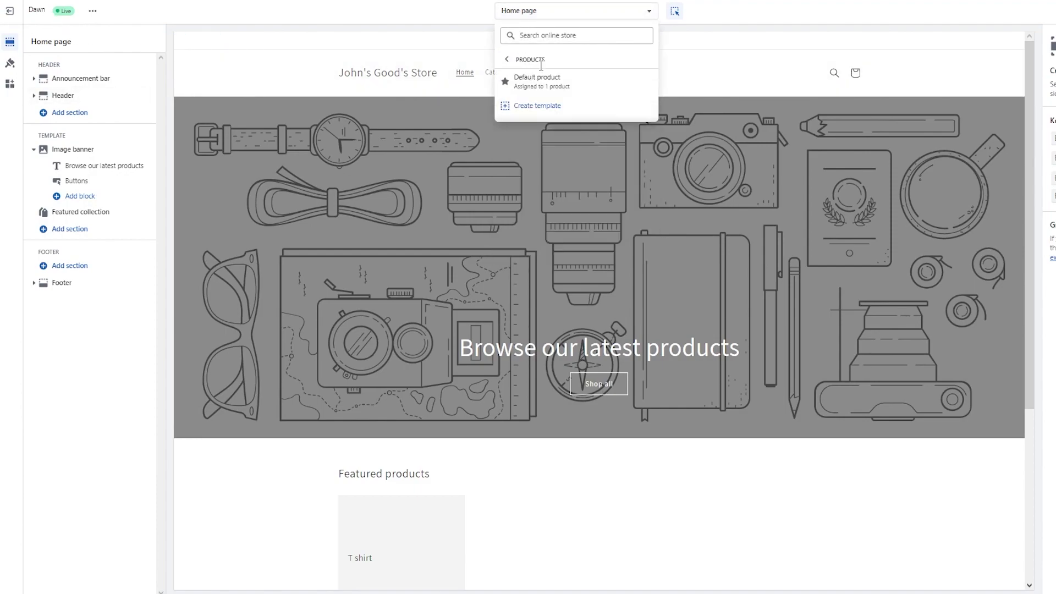
pyautogui.click(589, 94)
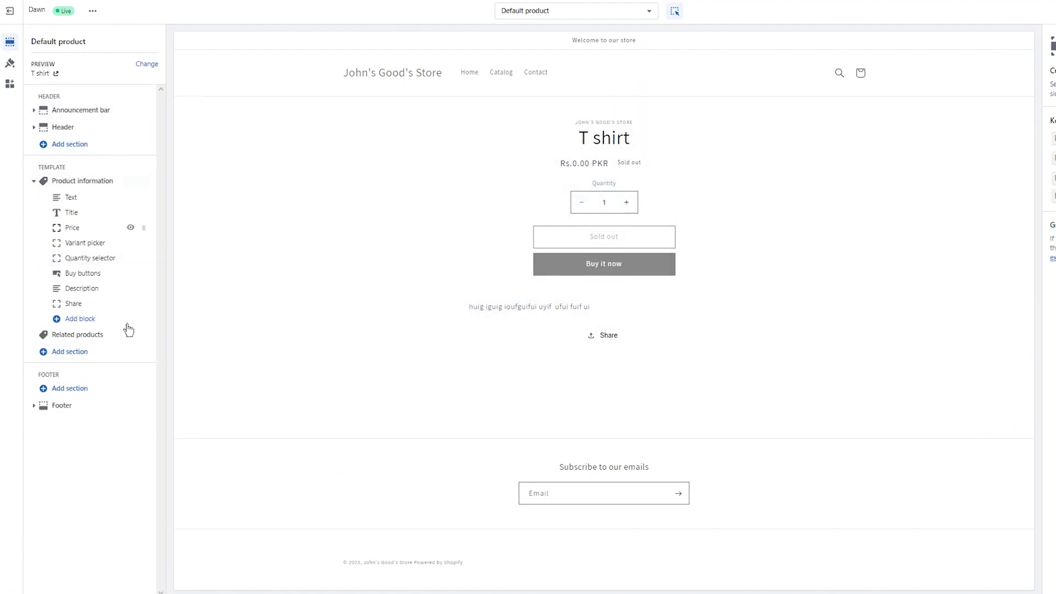
# Browse all available sections without adding one, then scroll down to Featured products
pyautogui.click(78, 352)
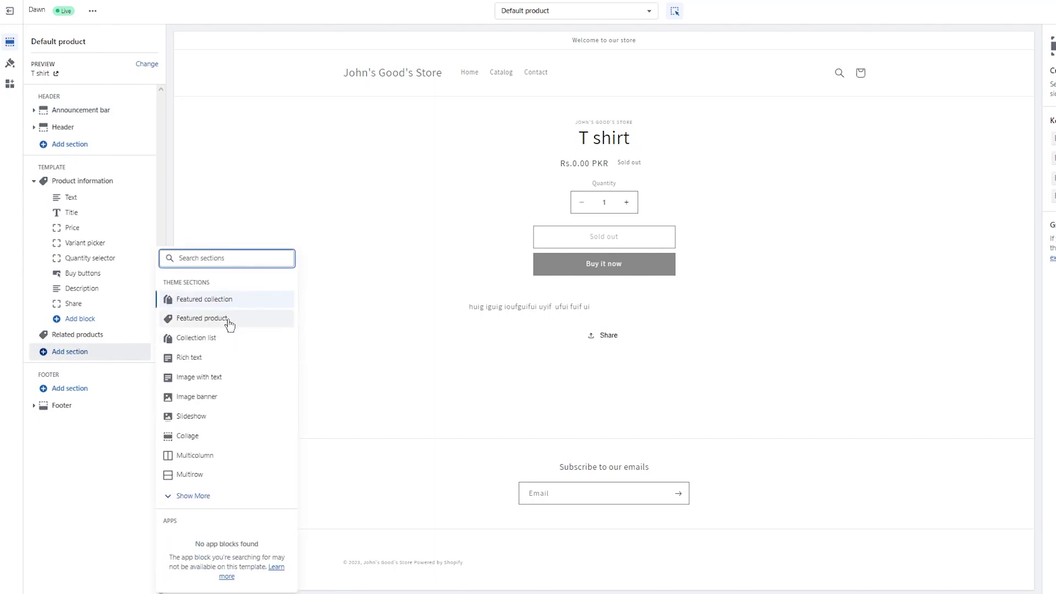
pyautogui.click(209, 495)
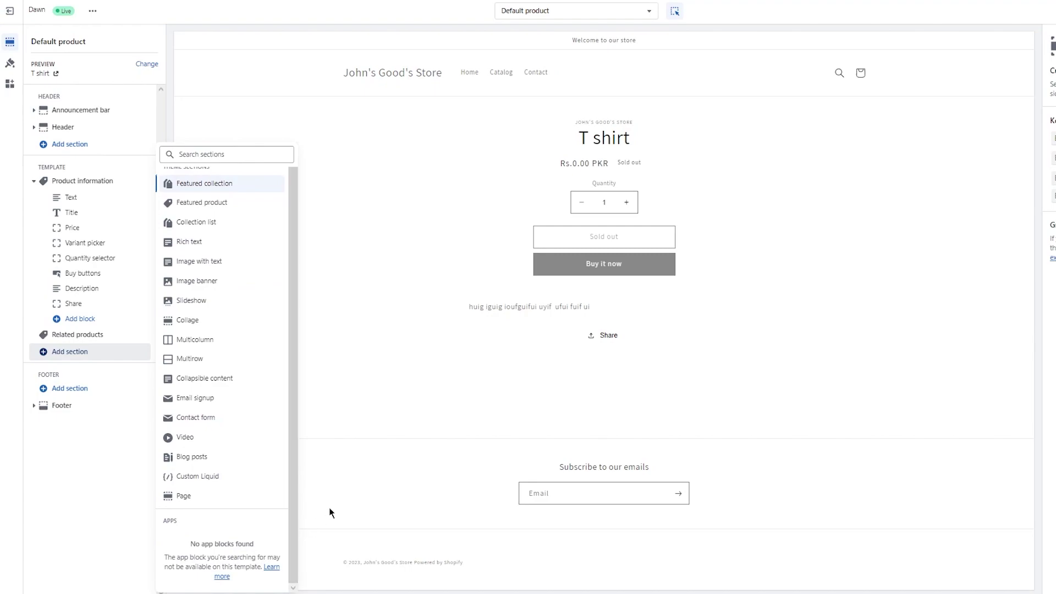
pyautogui.click(322, 478)
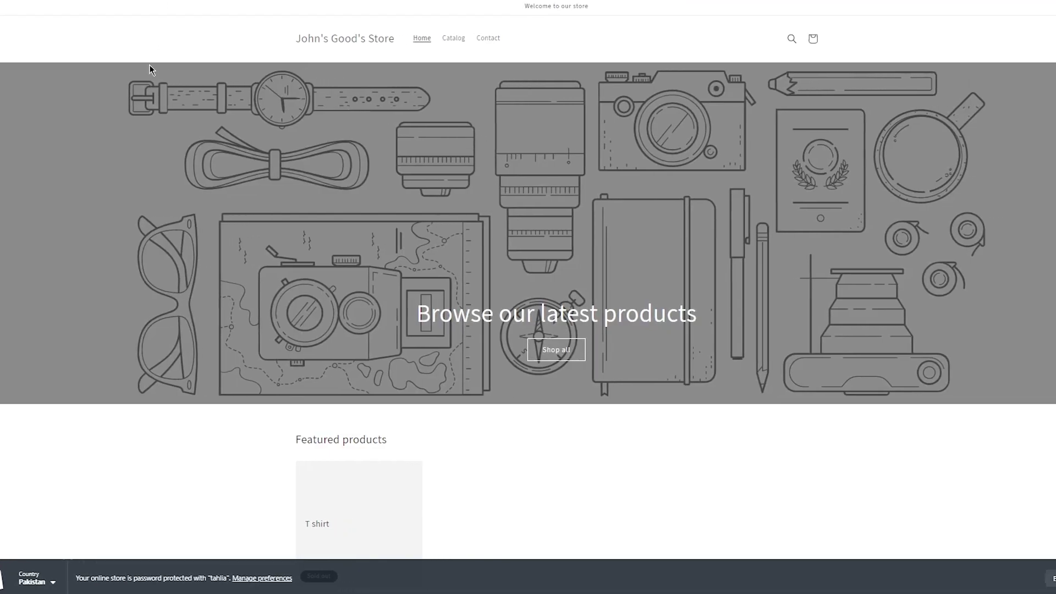
pyautogui.scroll(-4, 144, 123)
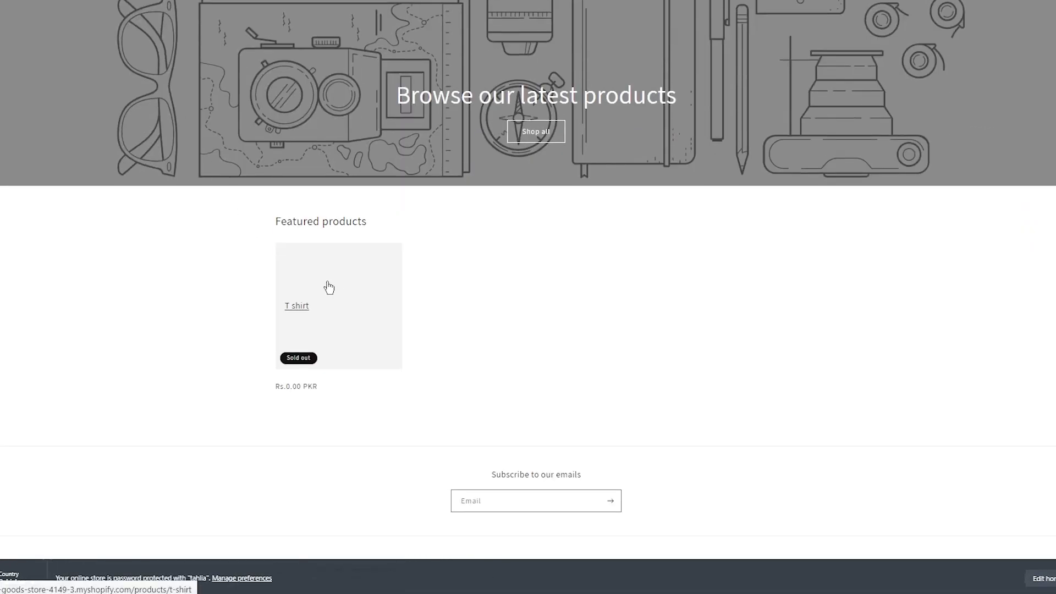